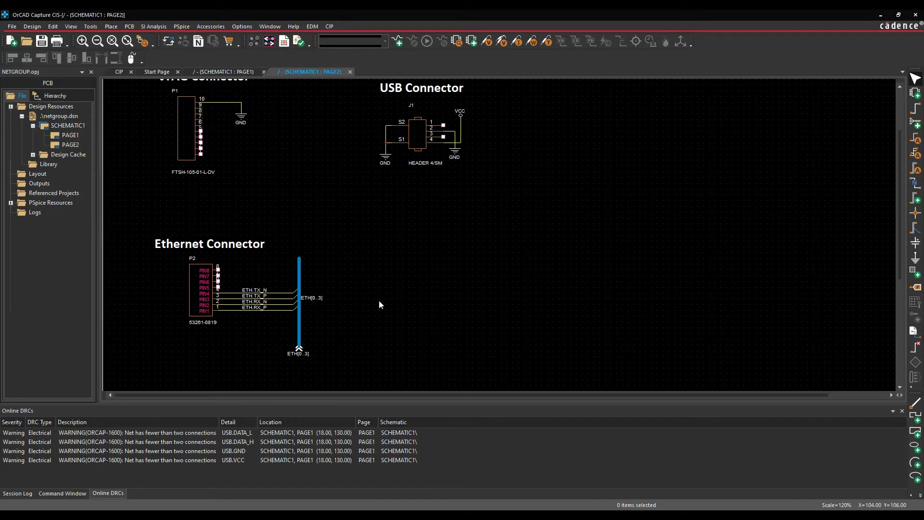
# Step: Bring up the Place NetGroup dialog and move it aside
pyautogui.keyDown('ctrl'); pyautogui.scroll(2, 242, 310); pyautogui.keyUp('ctrl')
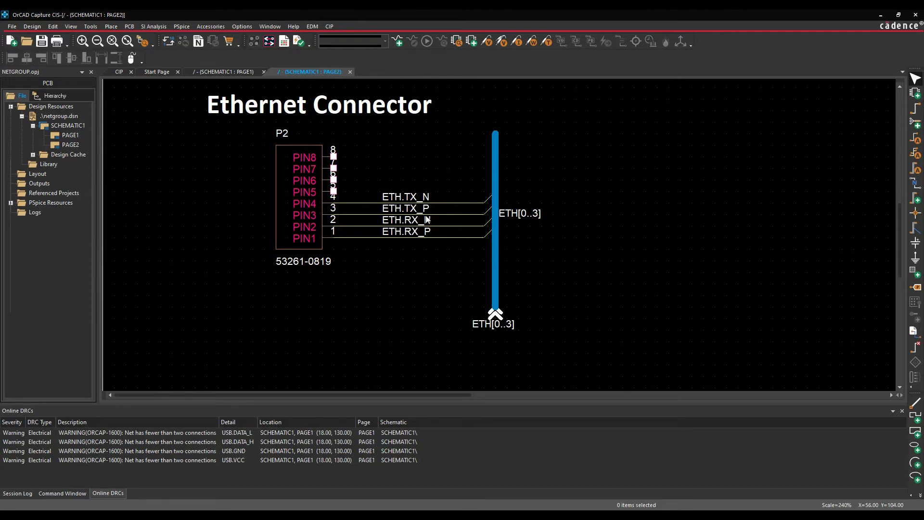
pyautogui.keyDown('ctrl'); pyautogui.scroll(-2, 432, 253); pyautogui.keyUp('ctrl')
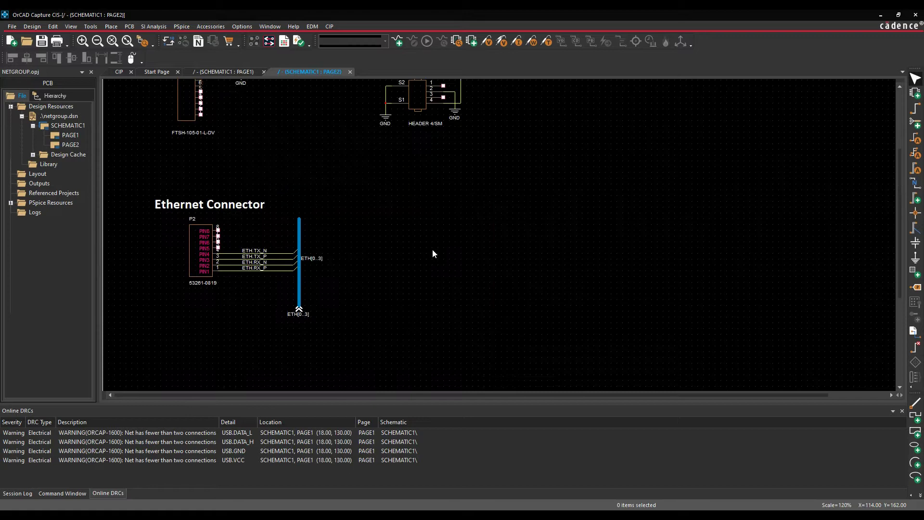
pyautogui.scroll(2, 433, 249)
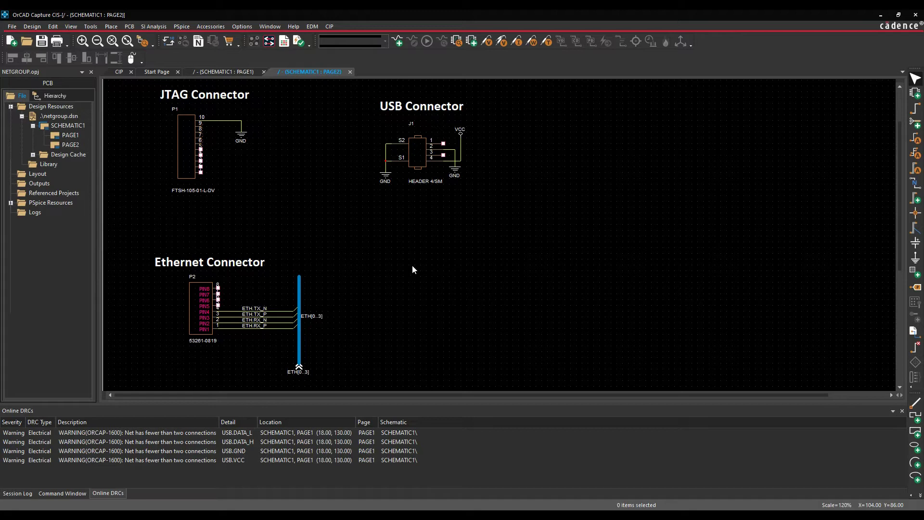
pyautogui.click(113, 26)
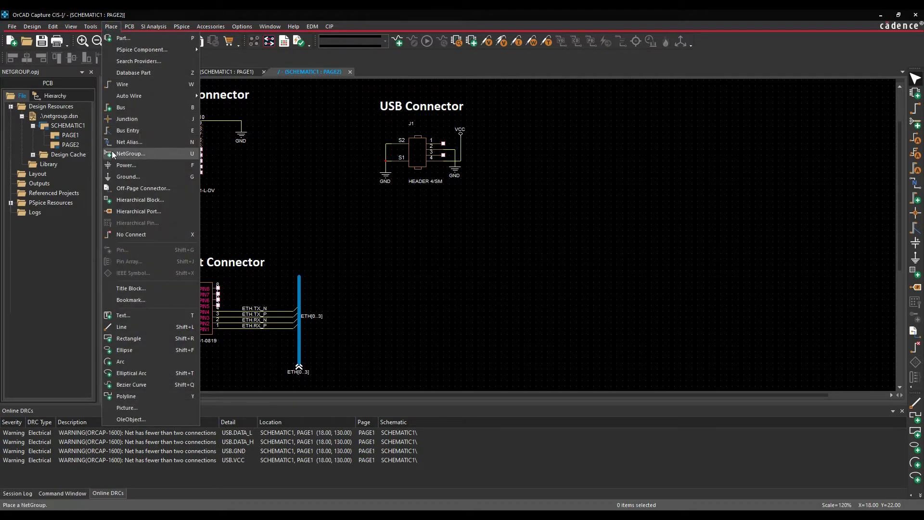
pyautogui.click(177, 154)
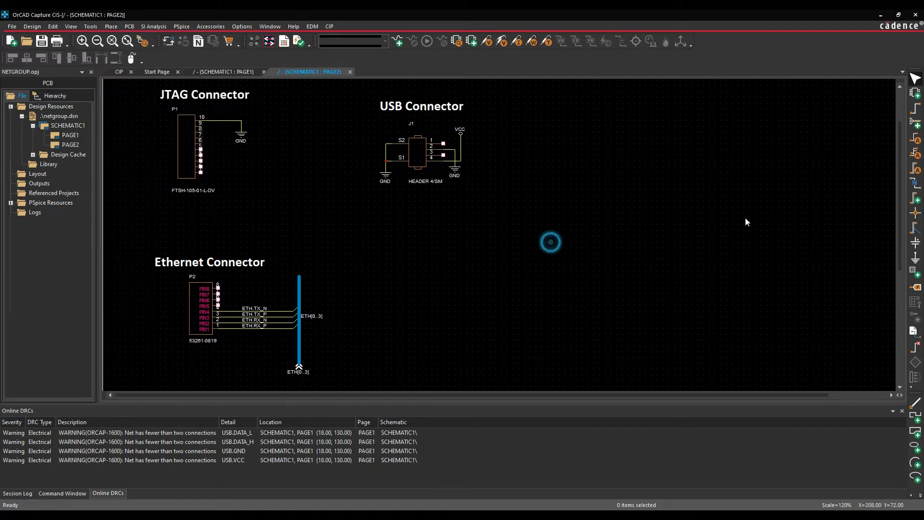
pyautogui.click(918, 124)
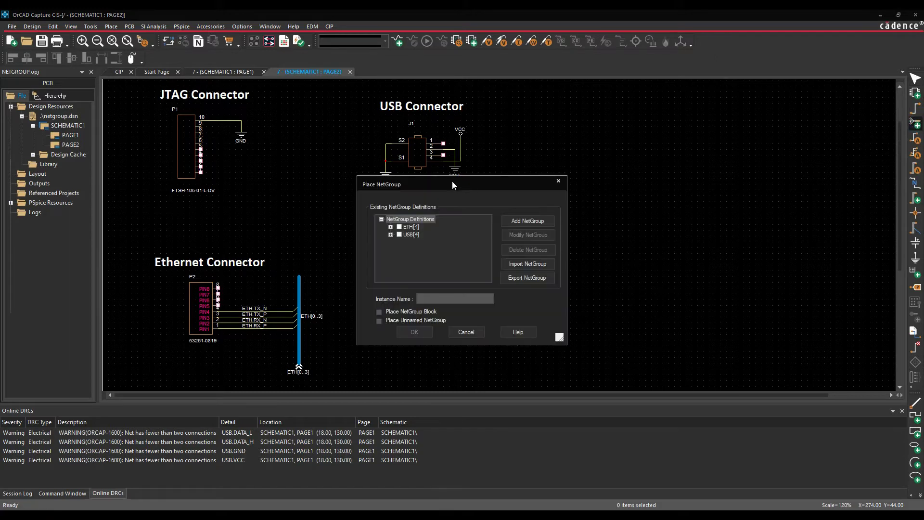
pyautogui.moveTo(452, 181); pyautogui.dragTo(311, 120)
# Step: Expand the ETH and USB definitions and tick USB[4], giving instance name USB
pyautogui.click(247, 162)
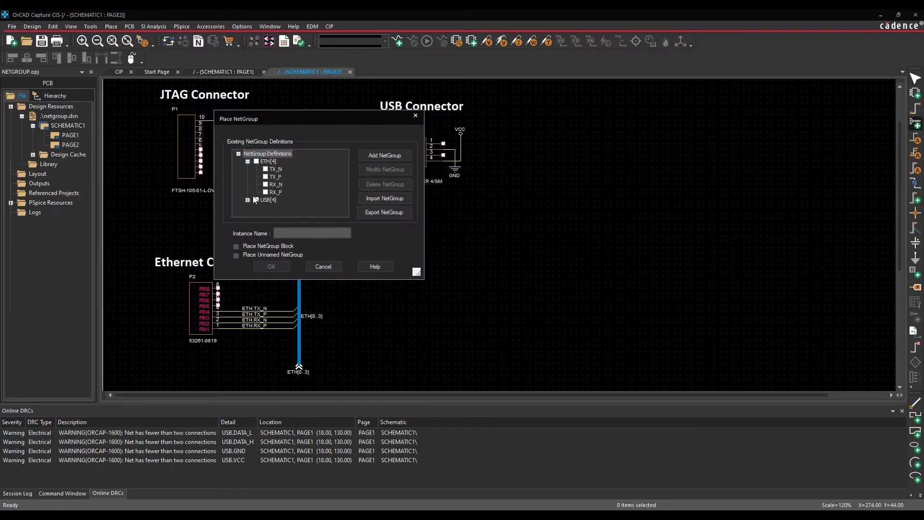
pyautogui.click(247, 200)
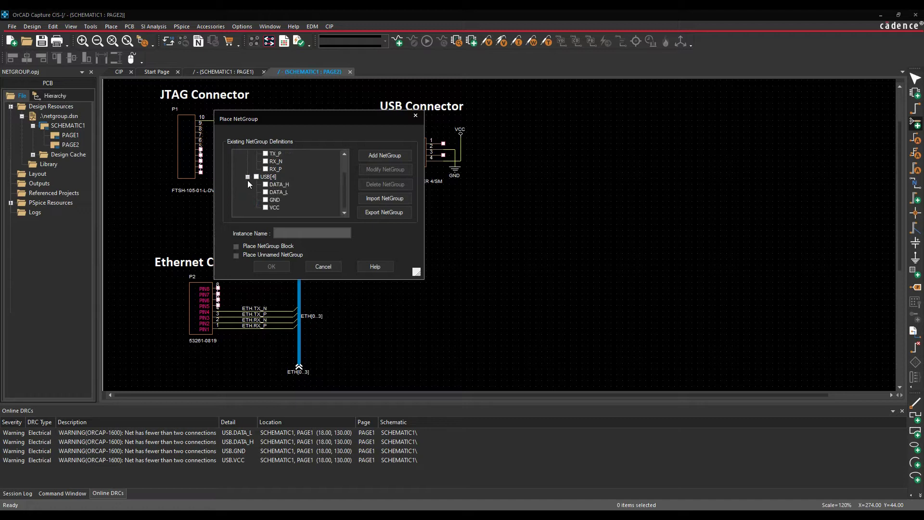
pyautogui.click(247, 177)
pyautogui.click(248, 162)
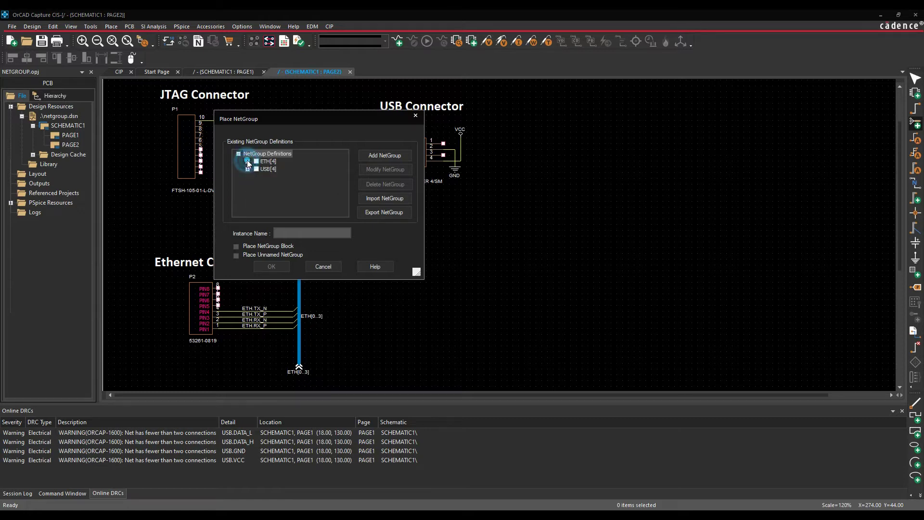
pyautogui.click(247, 161)
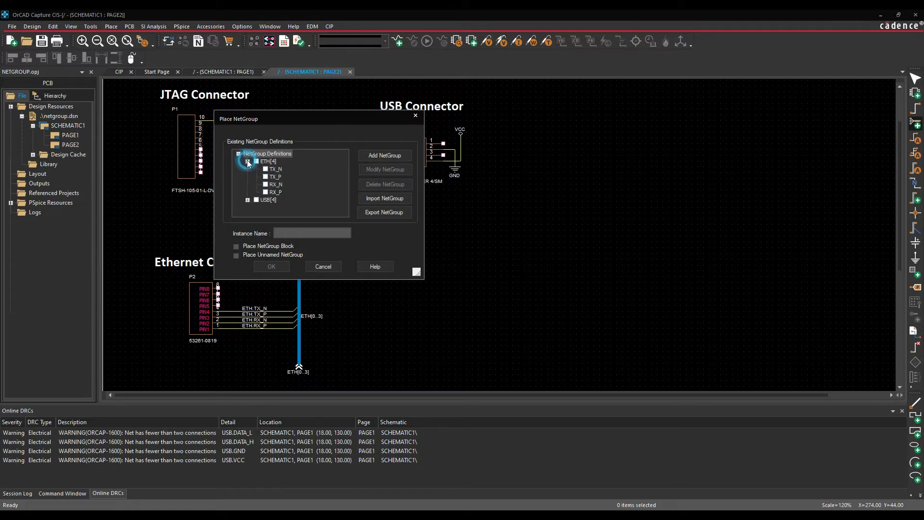
pyautogui.click(257, 200)
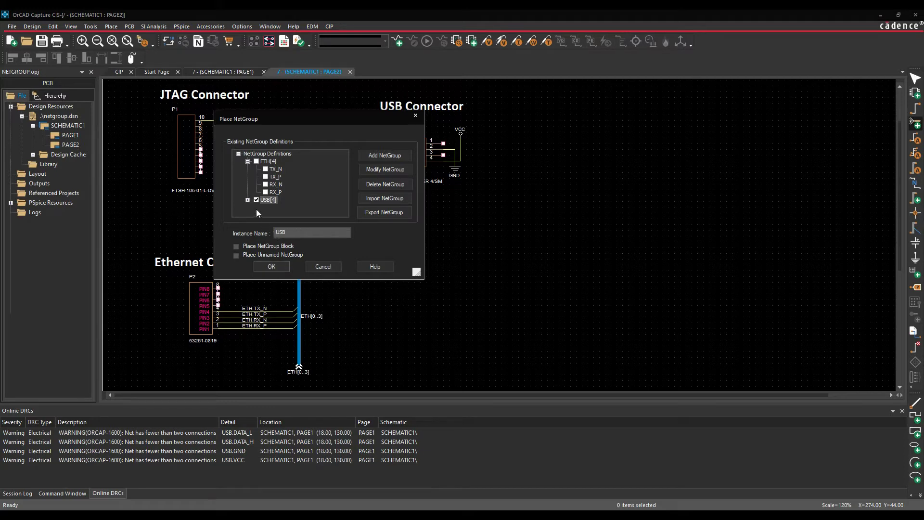
# Step: Draw the USB[0..3] netgroup bus vertically to the right of J1
pyautogui.click(272, 265)
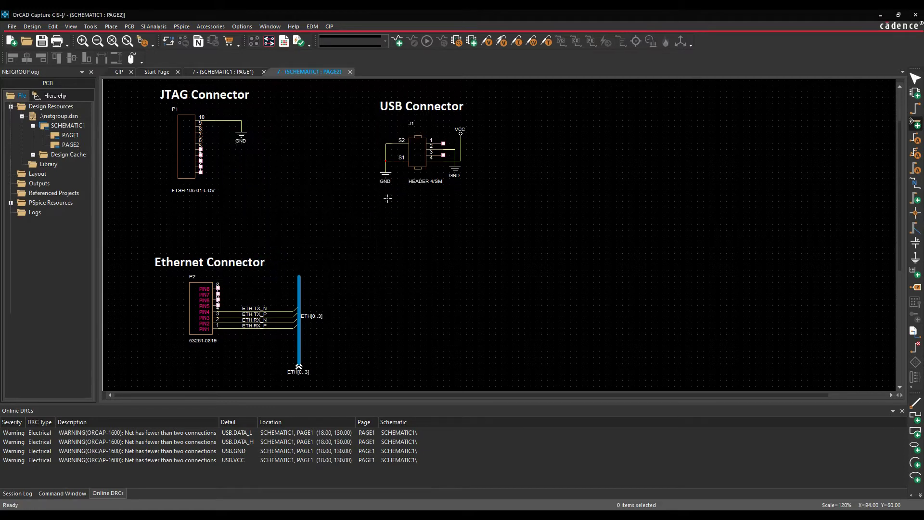
pyautogui.click(541, 102)
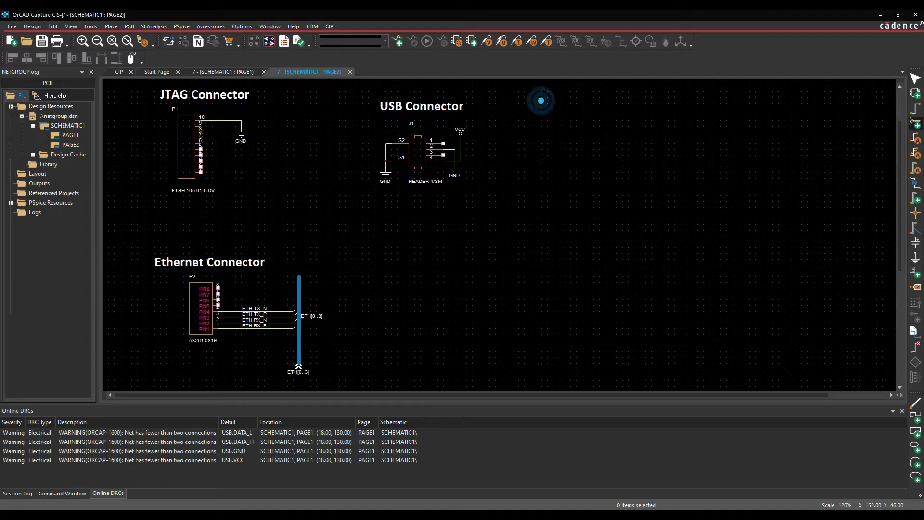
pyautogui.doubleClick(541, 212)
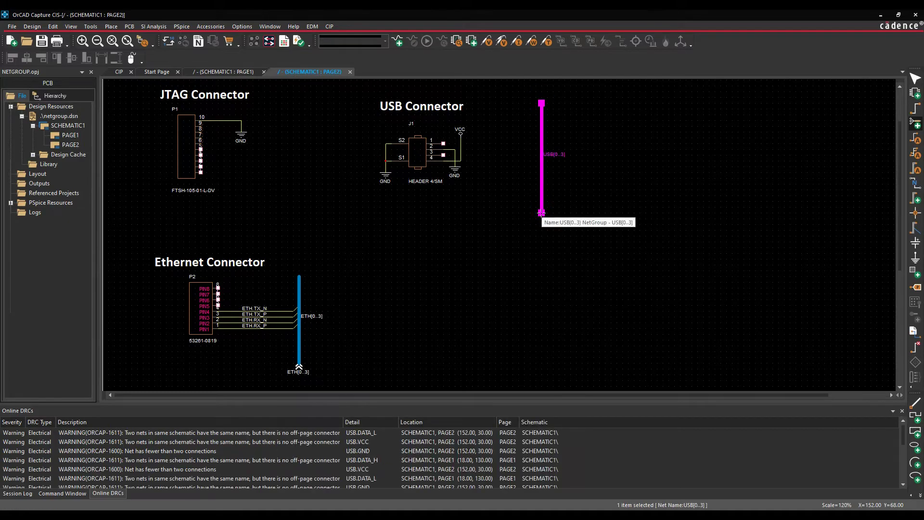
pyautogui.click(531, 197)
pyautogui.keyDown('ctrl'); pyautogui.scroll(1, 531, 196); pyautogui.keyUp('ctrl')
pyautogui.scroll(2, 452, 201)
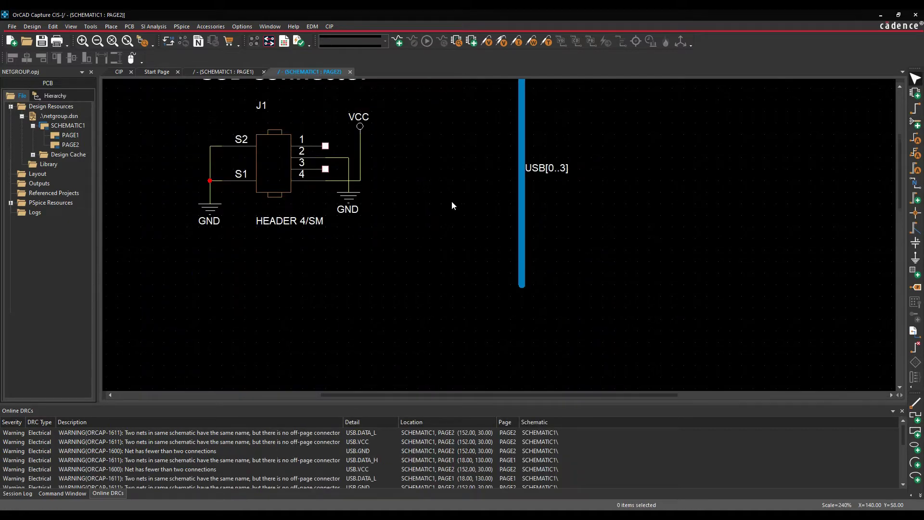
# Step: Connect J1 pins 1 and 3 to the bus as USB.DATA_H and USB.DATA_L
pyautogui.click(325, 168)
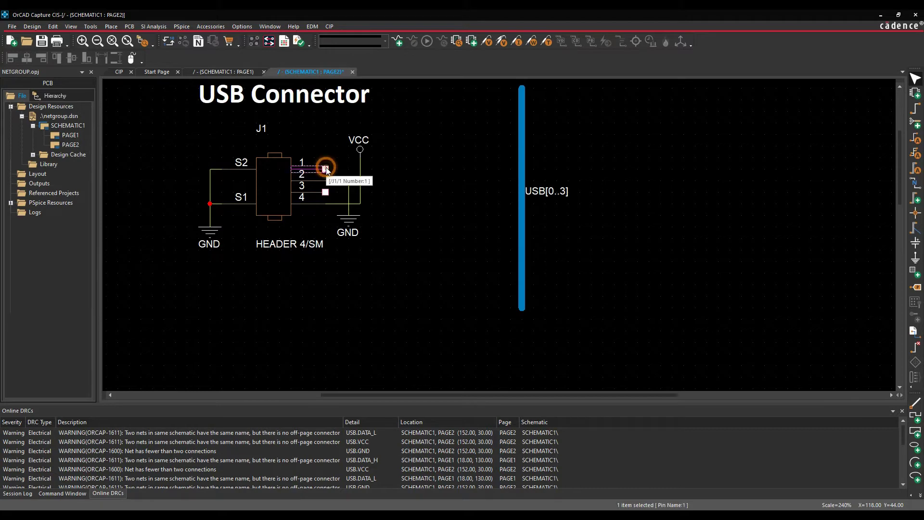
pyautogui.rightClick(325, 168)
pyautogui.click(380, 197)
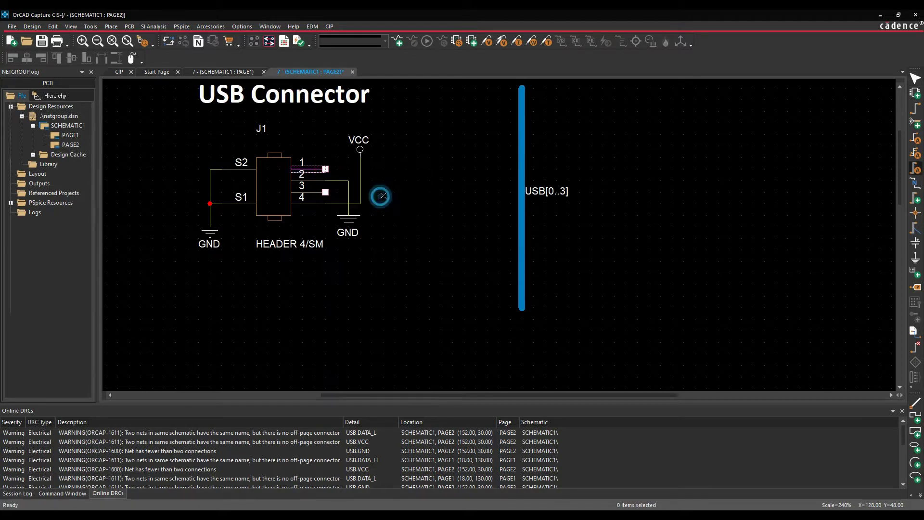
pyautogui.click(523, 169)
pyautogui.click(406, 216)
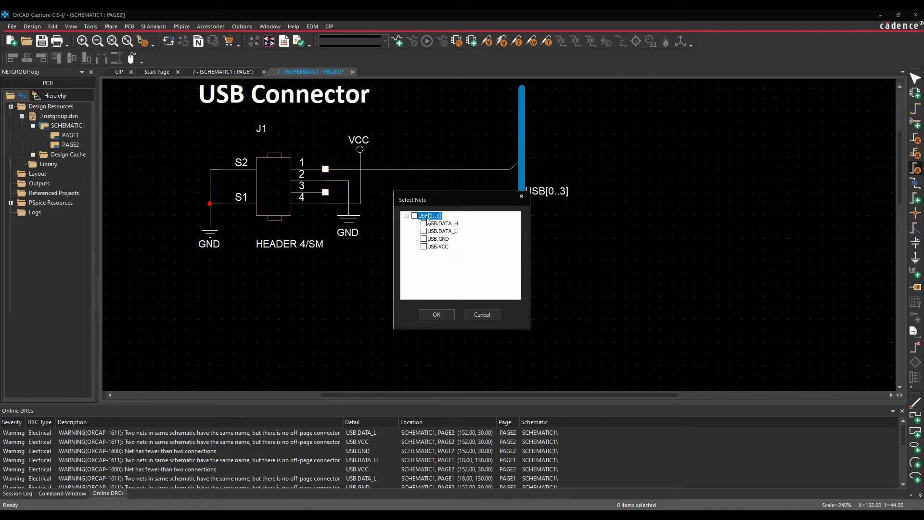
pyautogui.click(424, 231)
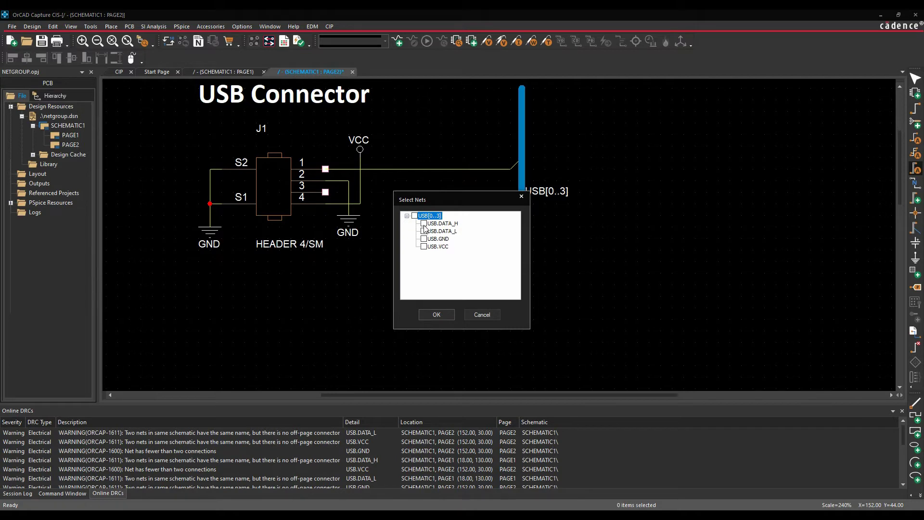
pyautogui.click(433, 317)
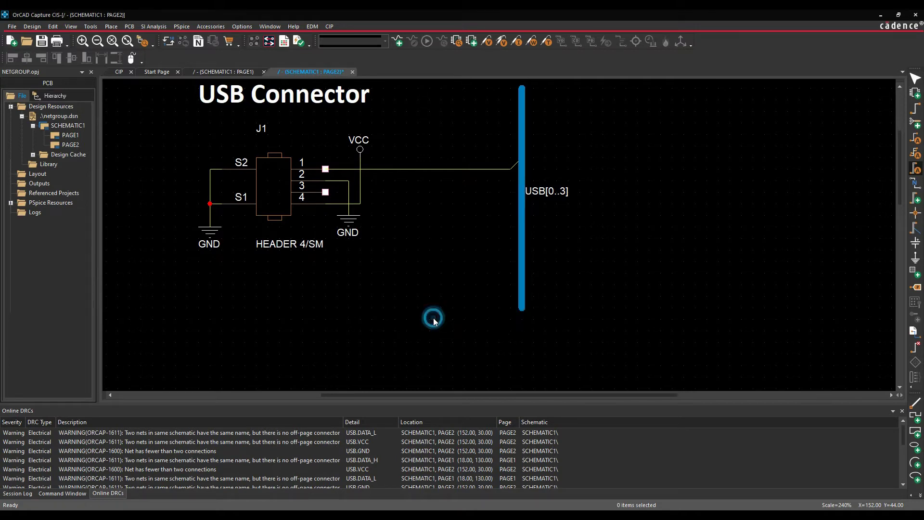
pyautogui.click(325, 192)
pyautogui.click(521, 185)
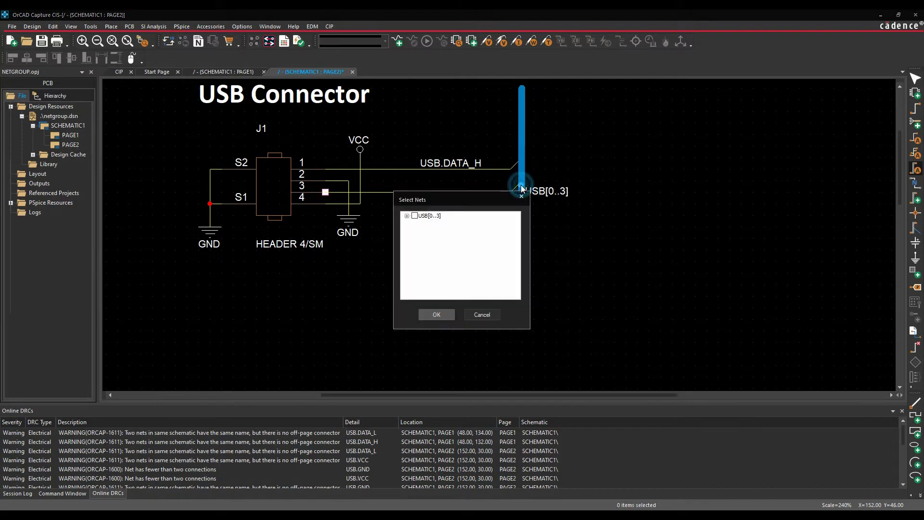
pyautogui.click(407, 215)
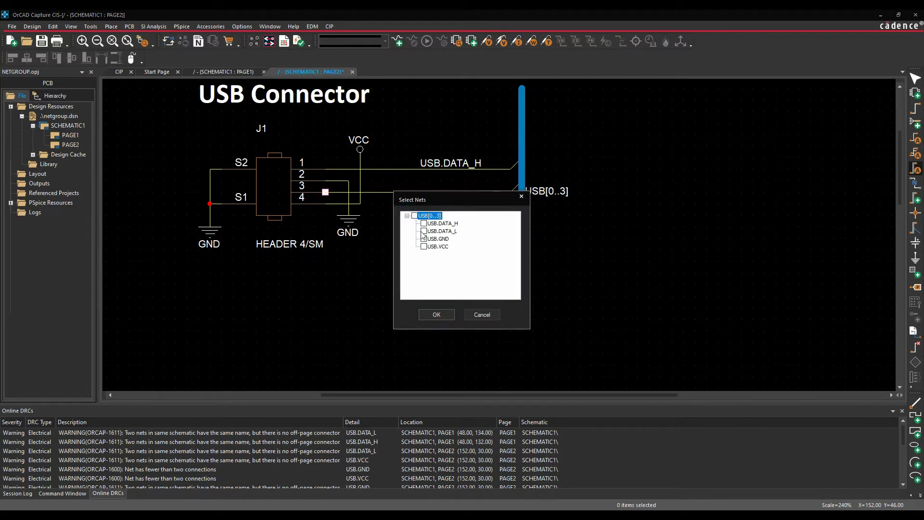
pyautogui.click(423, 231)
pyautogui.click(436, 314)
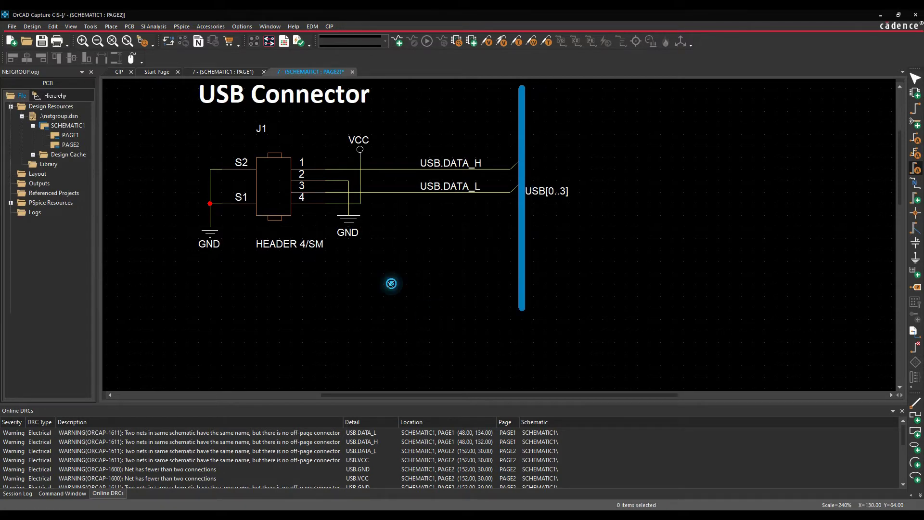
# Step: Connect J1's ground pin and pin 2 to the bus as USB.GND and USB.VCC
pyautogui.click(360, 204)
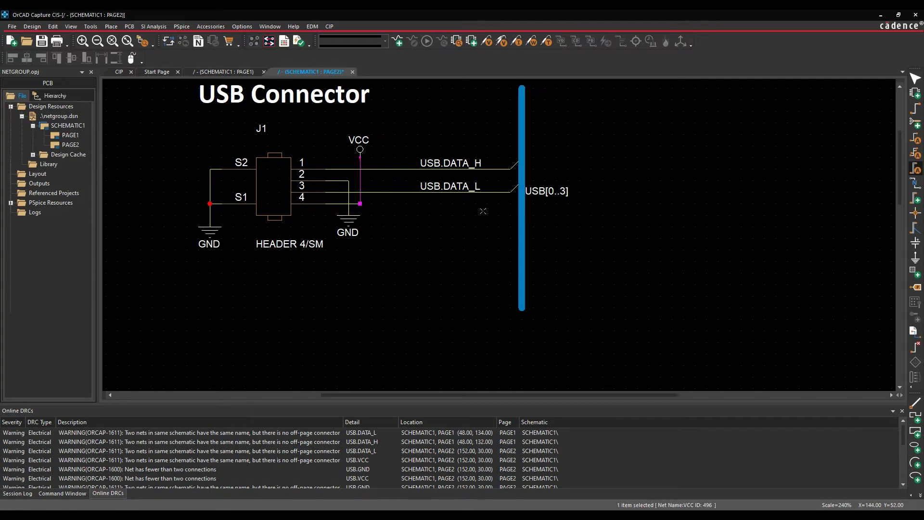
pyautogui.click(524, 206)
pyautogui.click(406, 215)
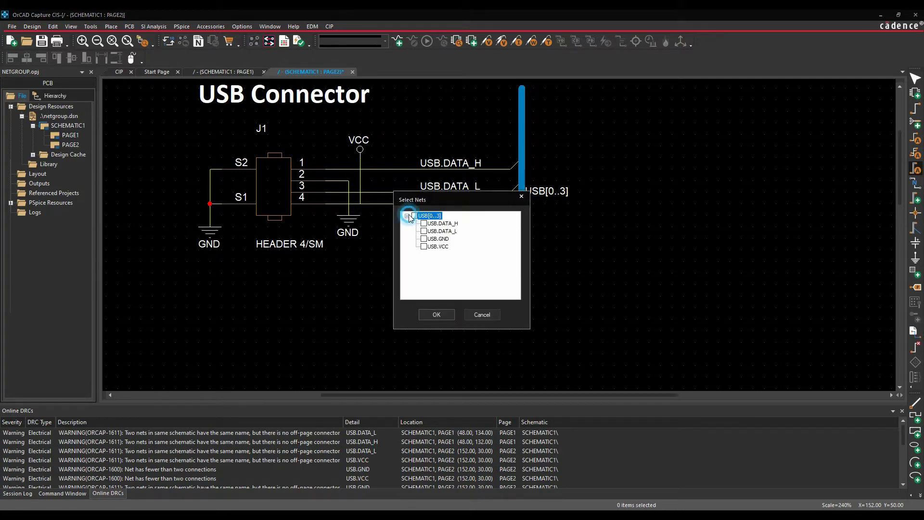
pyautogui.click(423, 238)
pyautogui.click(435, 314)
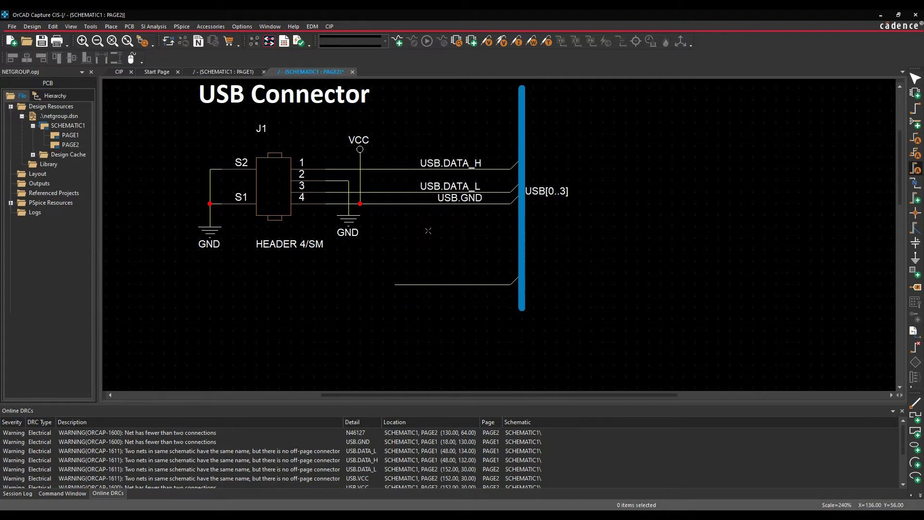
pyautogui.click(348, 190)
pyautogui.click(519, 172)
pyautogui.click(406, 215)
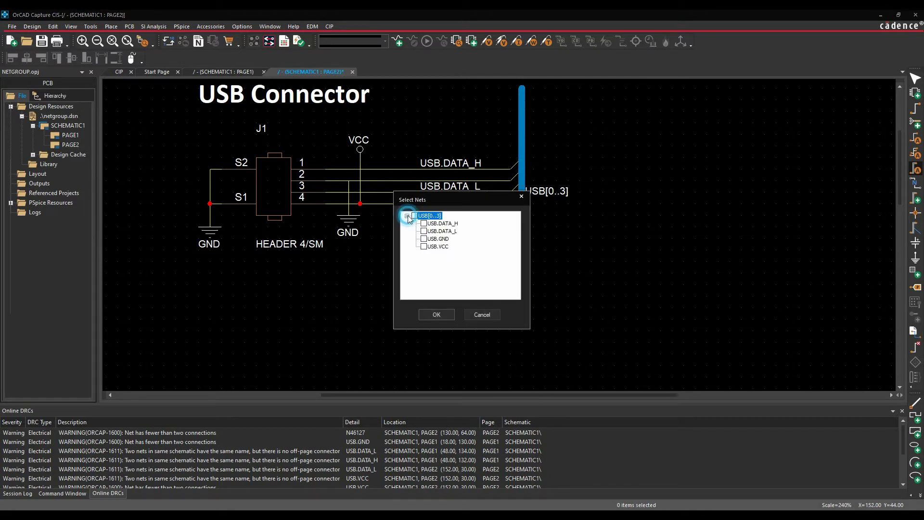
pyautogui.click(424, 246)
pyautogui.click(436, 314)
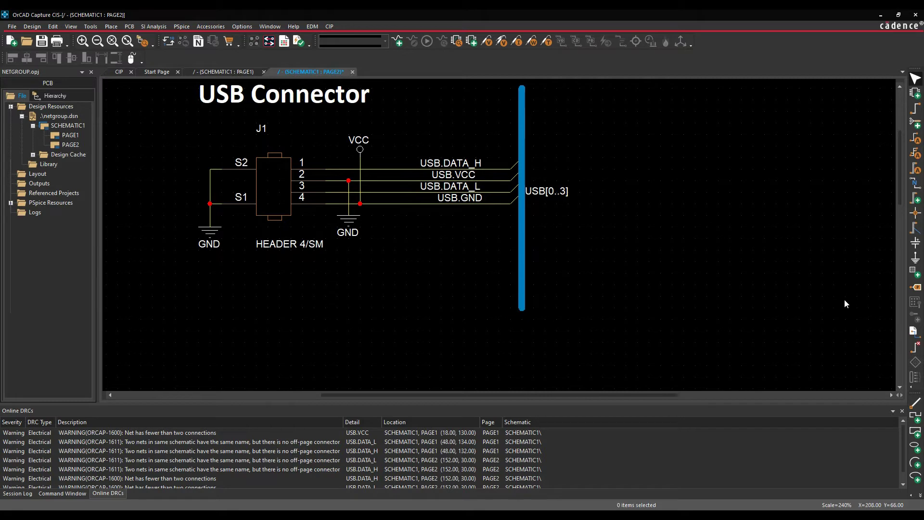
# Step: Place an OFFPAGELEFT-L netgroup off-page connector for USB[0..3] at the bus's bottom end
pyautogui.click(912, 331)
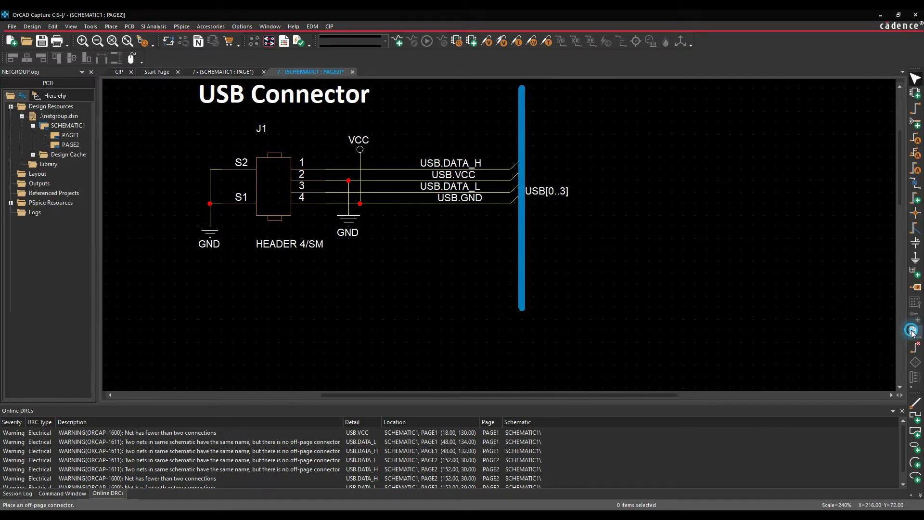
pyautogui.click(403, 227)
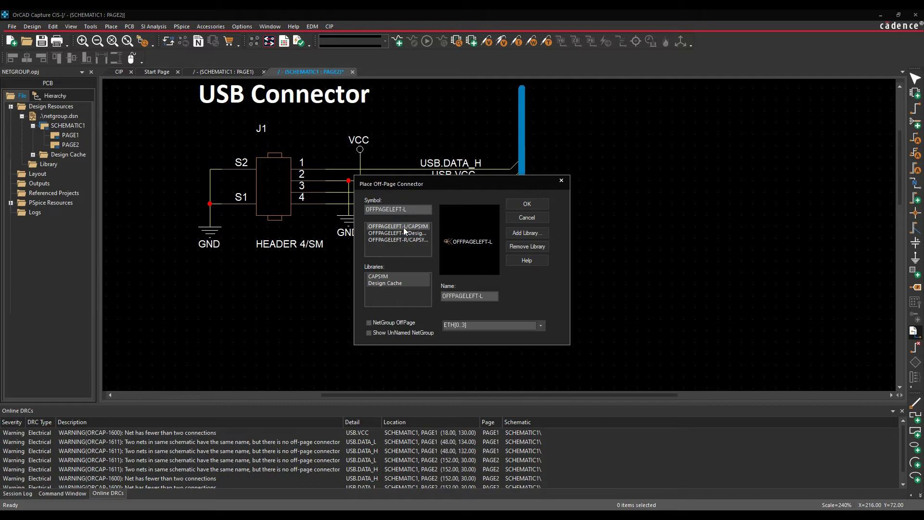
pyautogui.click(370, 323)
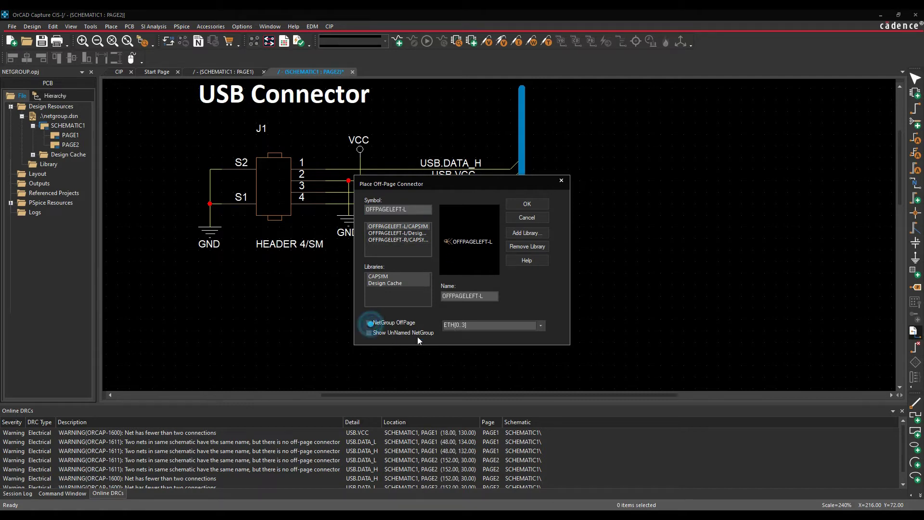
pyautogui.doubleClick(487, 296)
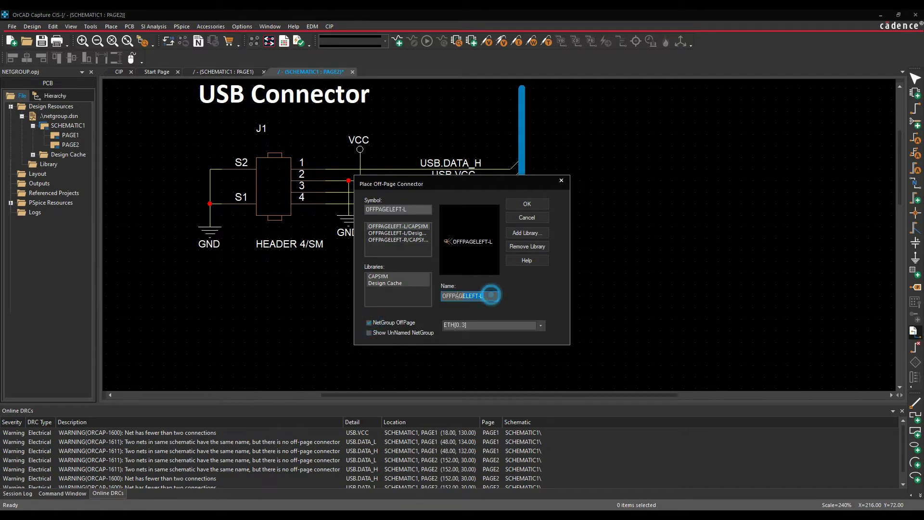
pyautogui.write('usb')
pyautogui.write('USB')
pyautogui.click(540, 325)
pyautogui.click(476, 342)
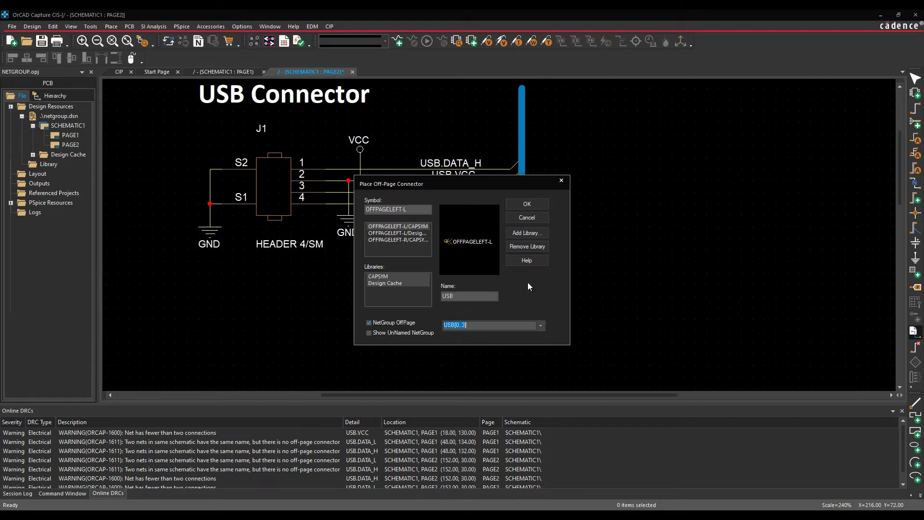
pyautogui.click(527, 204)
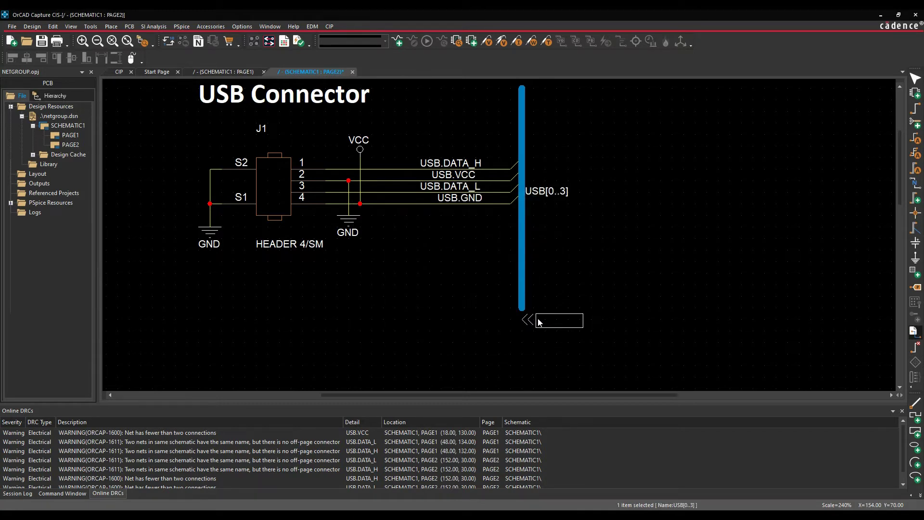
pyautogui.click(524, 322)
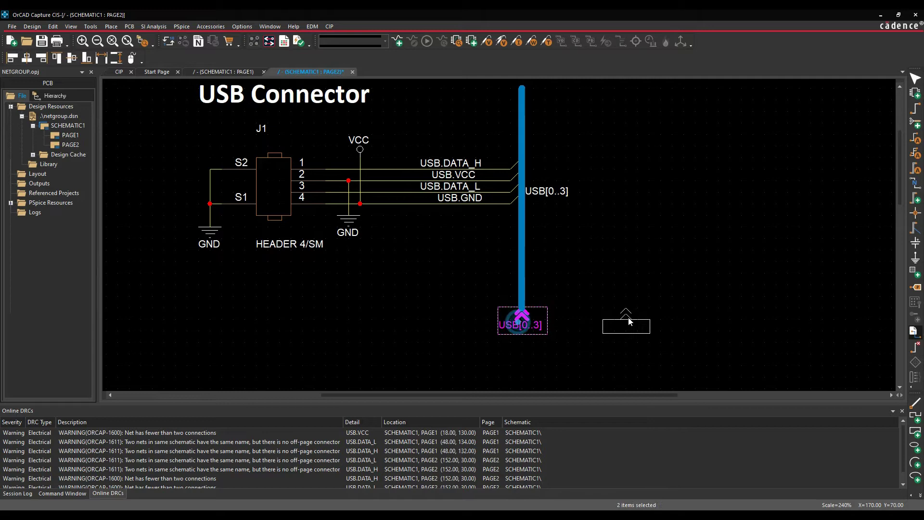
pyautogui.press('Escape')
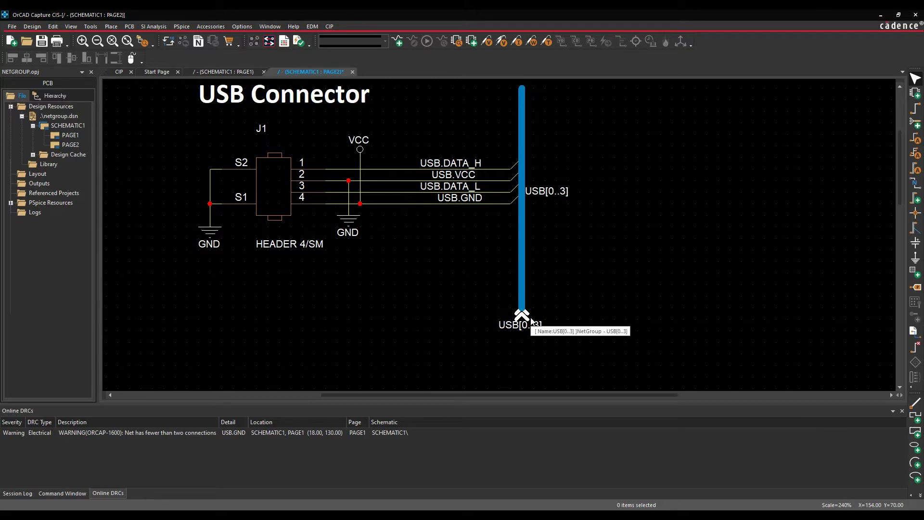
# Step: Remove the extra OFFPAGELEFT-L connector that ended up beside the bus end
pyautogui.click(913, 333)
pyautogui.click(516, 204)
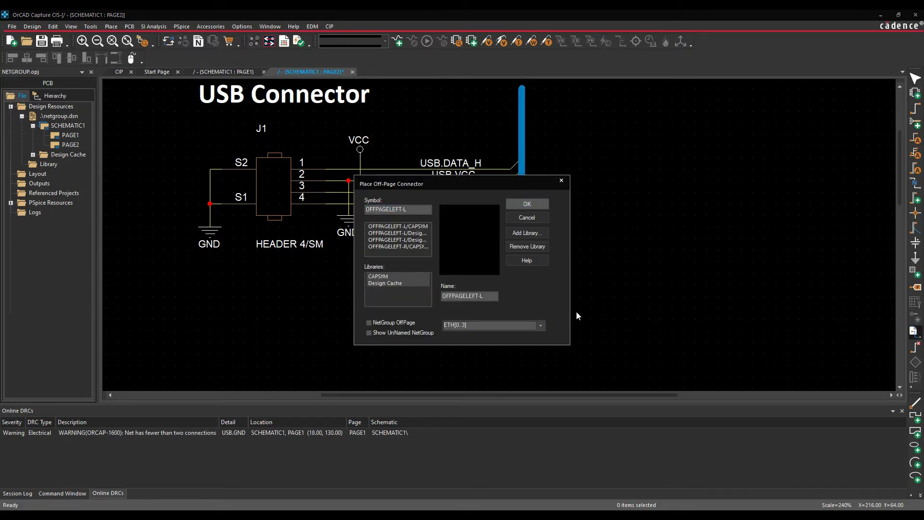
pyautogui.click(519, 203)
pyautogui.click(401, 227)
pyautogui.click(533, 205)
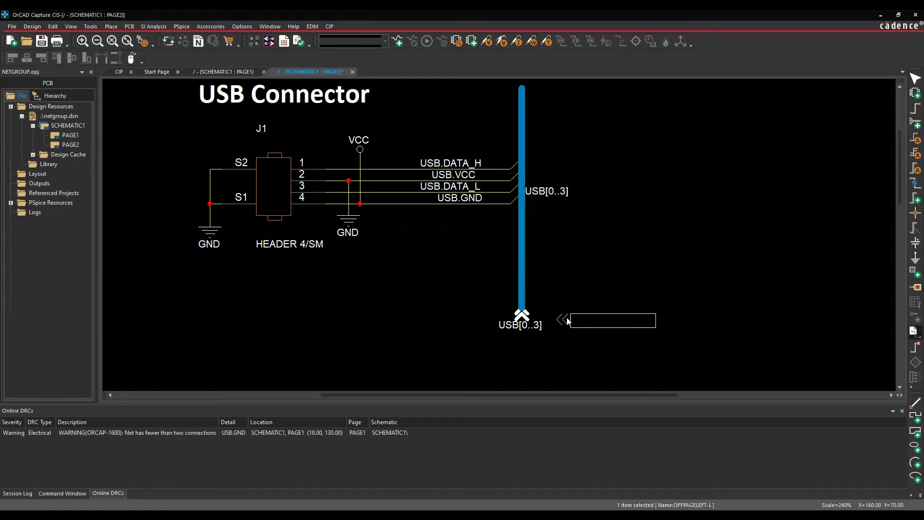
pyautogui.click(572, 318)
pyautogui.press('Escape')
pyautogui.click(575, 369)
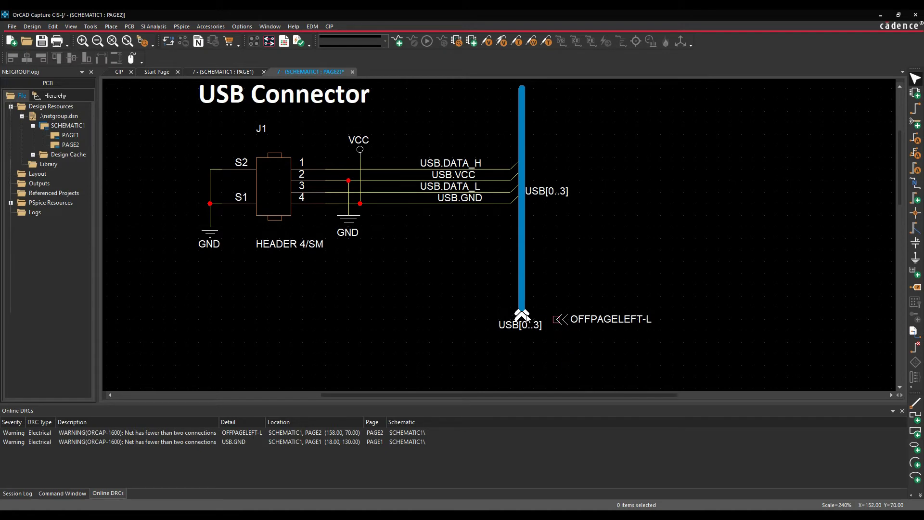
pyautogui.click(561, 322)
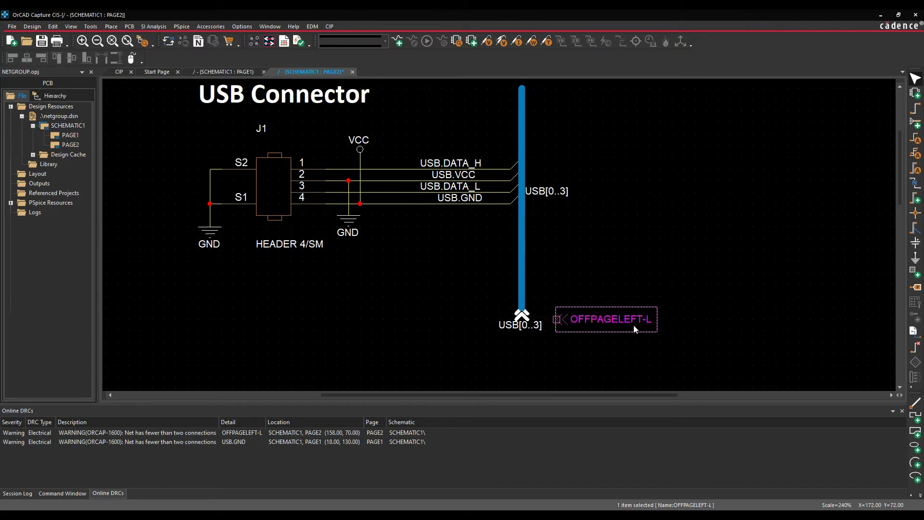
pyautogui.press('Delete')
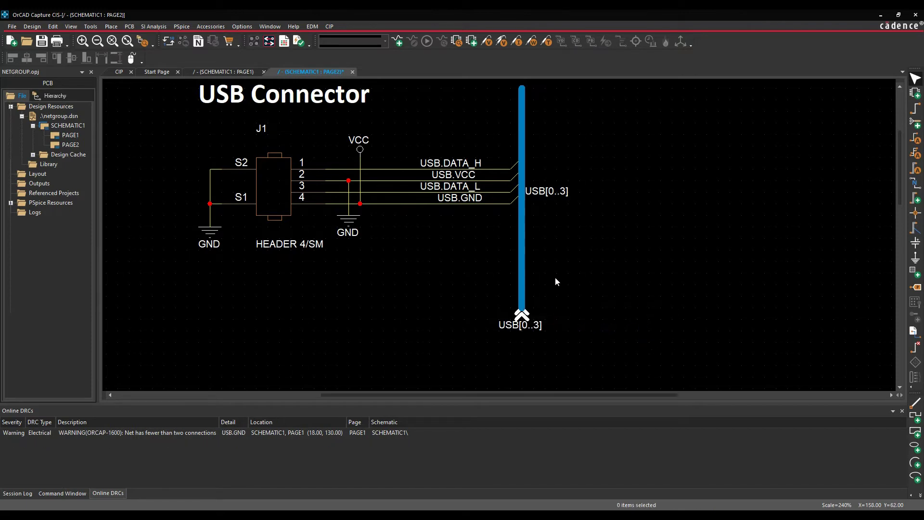
# Step: Create a new netgroup named JTAG from Place NetGroup and apply the name
pyautogui.keyDown('ctrl'); pyautogui.scroll(-1, 555, 281); pyautogui.keyUp('ctrl')
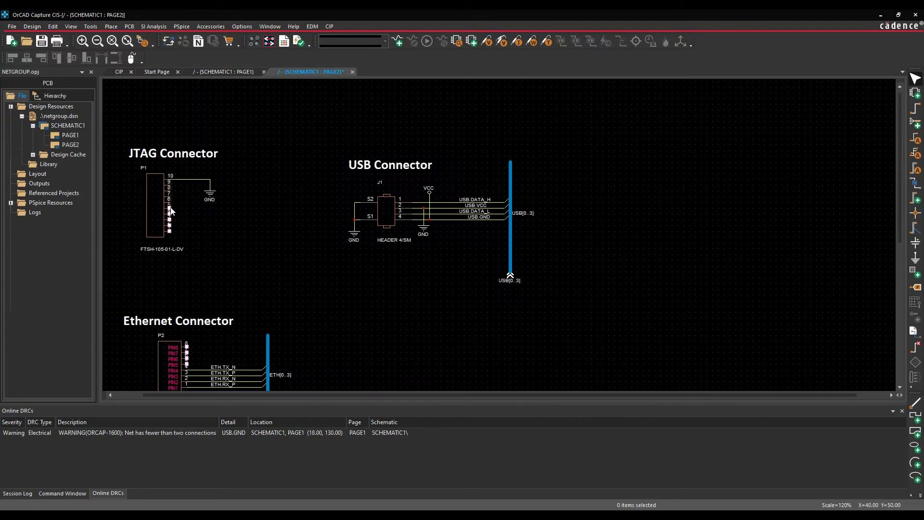
pyautogui.keyDown('ctrl'); pyautogui.scroll(1, 169, 205); pyautogui.keyUp('ctrl')
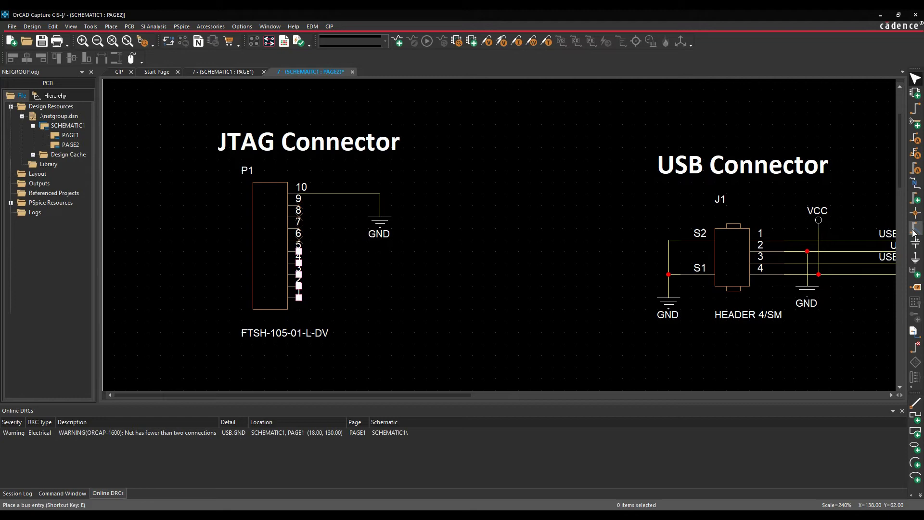
pyautogui.click(917, 122)
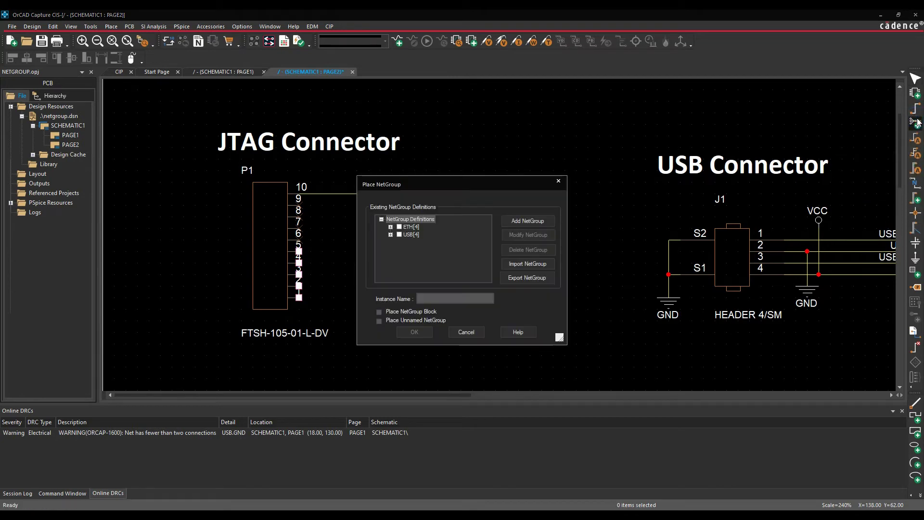
pyautogui.click(527, 220)
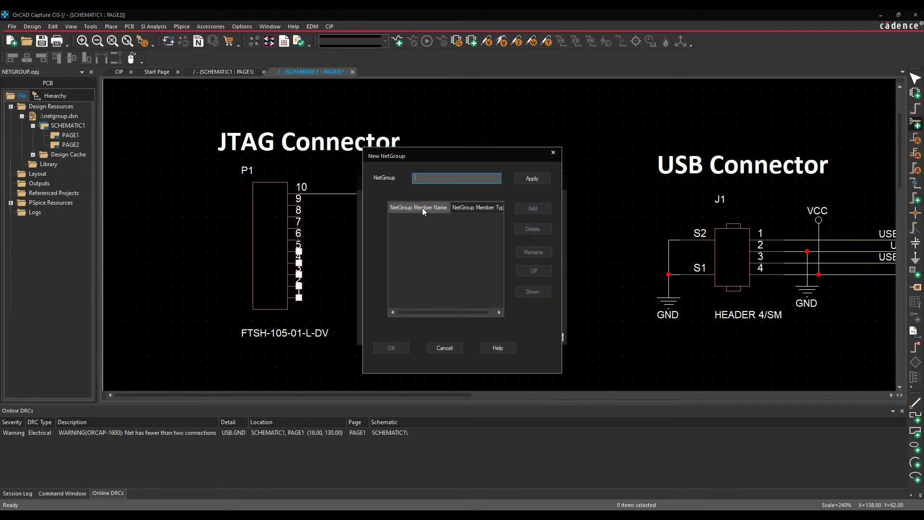
pyautogui.write('JTAG')
pyautogui.click(528, 178)
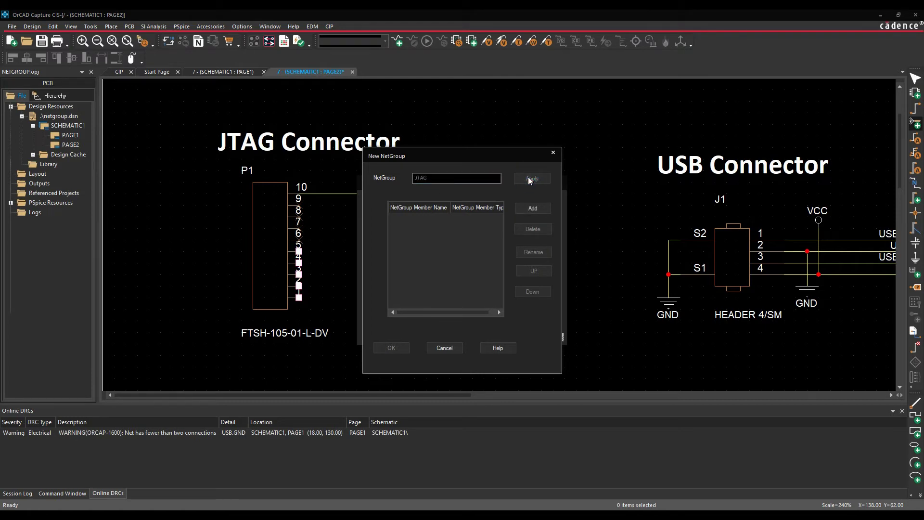
# Step: Add TDI as JTAG's first scalar member, discarding a mistaken DQ[0-2] bus member
pyautogui.click(533, 209)
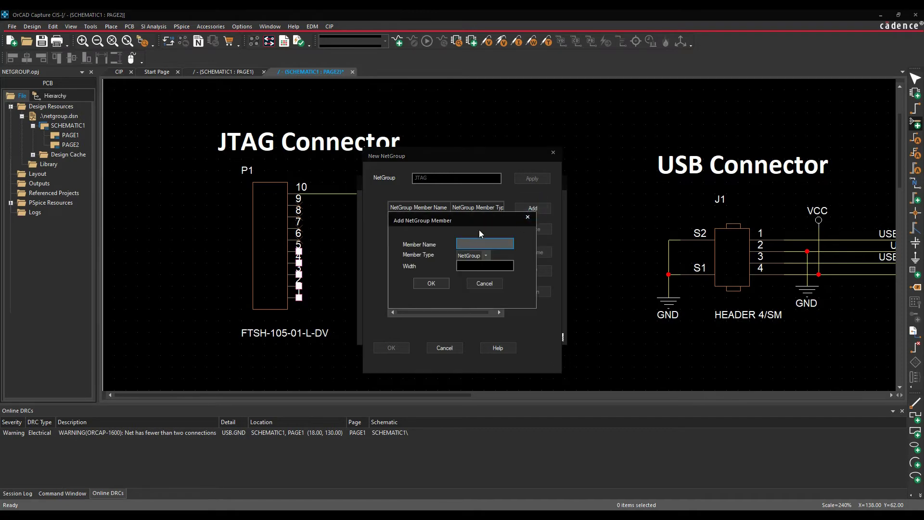
pyautogui.click(486, 256)
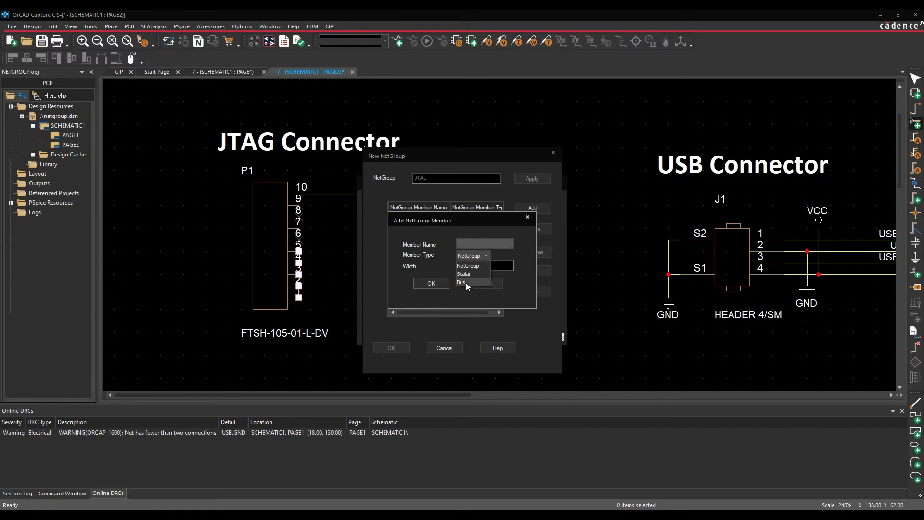
pyautogui.click(466, 282)
pyautogui.click(467, 243)
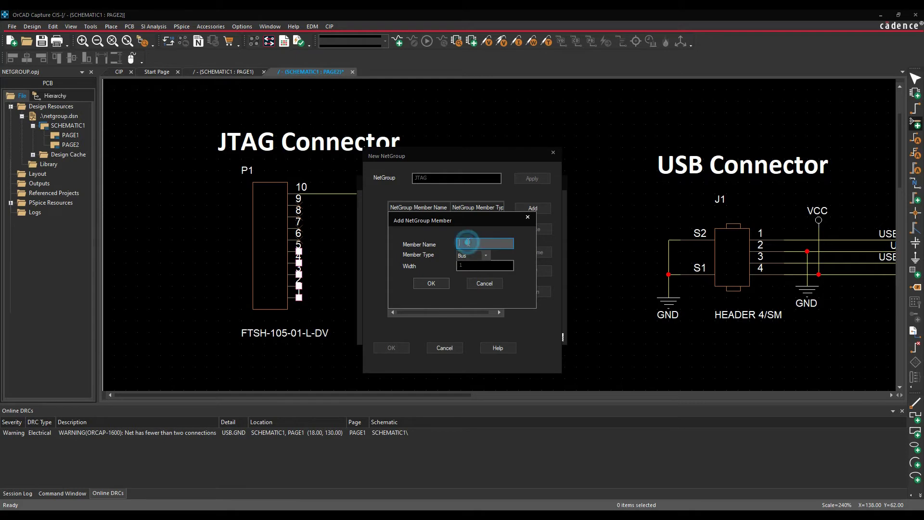
pyautogui.write('DQ[0-2')
pyautogui.press('Tab')
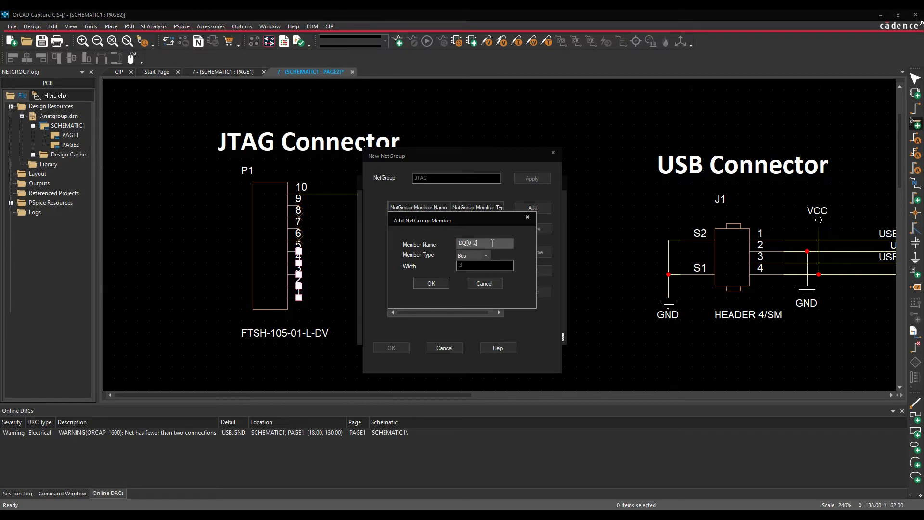
pyautogui.moveTo(493, 243); pyautogui.dragTo(437, 242)
pyautogui.press('BackSpace')
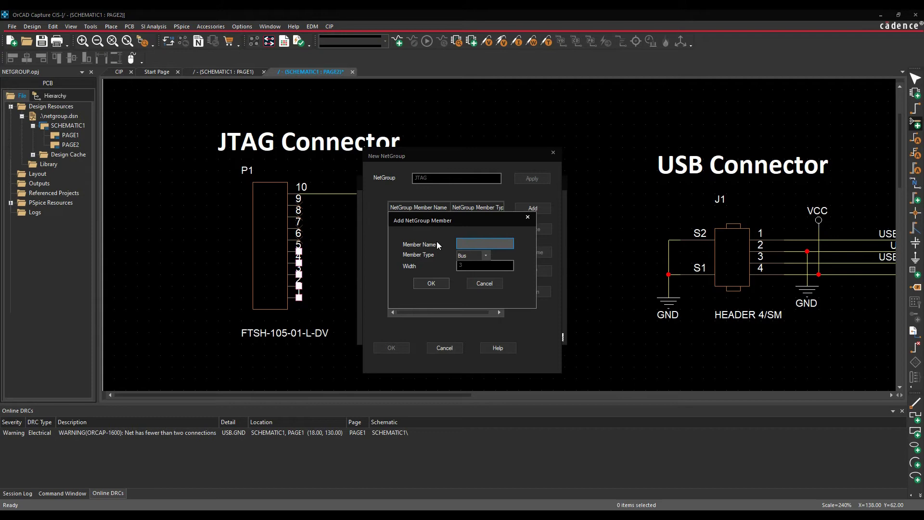
pyautogui.click(472, 273)
pyautogui.click(463, 244)
pyautogui.click(435, 283)
# Step: Add scalar members TMS, TDO, TCK and VREF, then finish and save the JTAG netgroup
pyautogui.click(538, 210)
pyautogui.write('TMS')
pyautogui.click(428, 283)
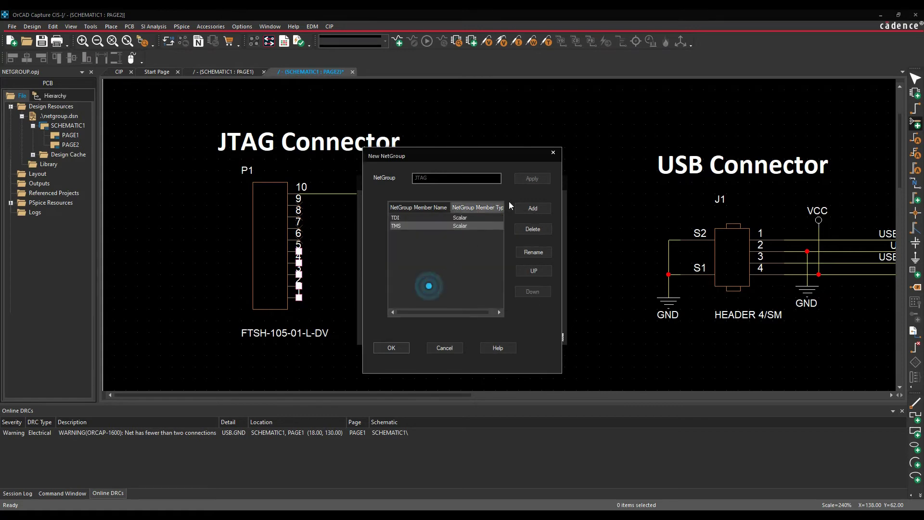
pyautogui.click(541, 212)
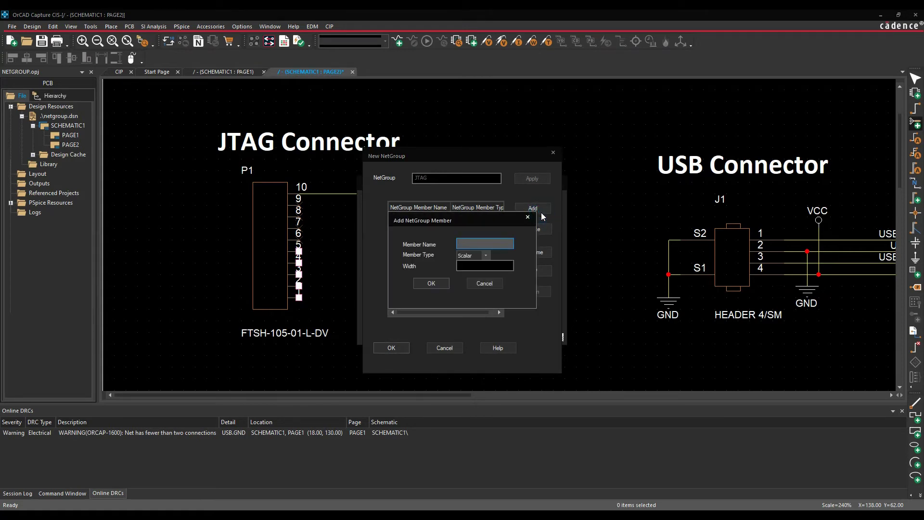
pyautogui.click(432, 286)
pyautogui.click(529, 210)
pyautogui.click(423, 283)
pyautogui.click(538, 213)
pyautogui.click(430, 284)
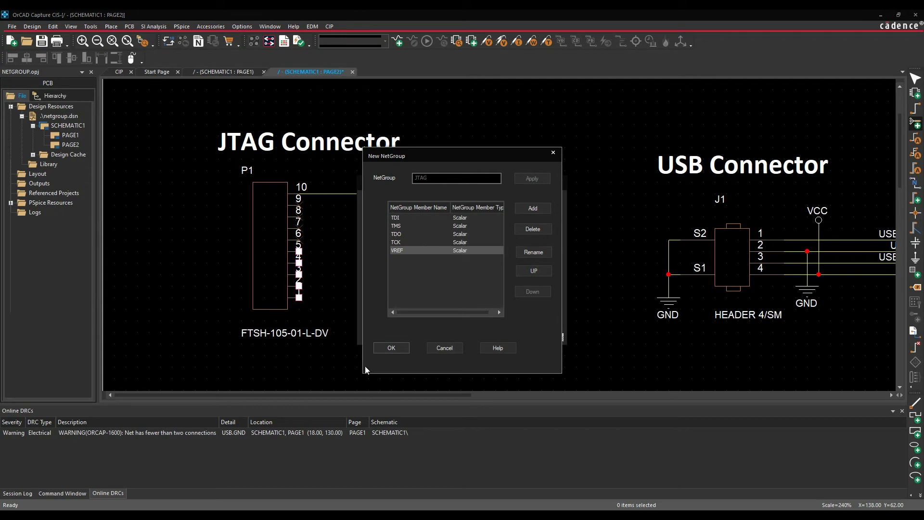
pyautogui.click(395, 348)
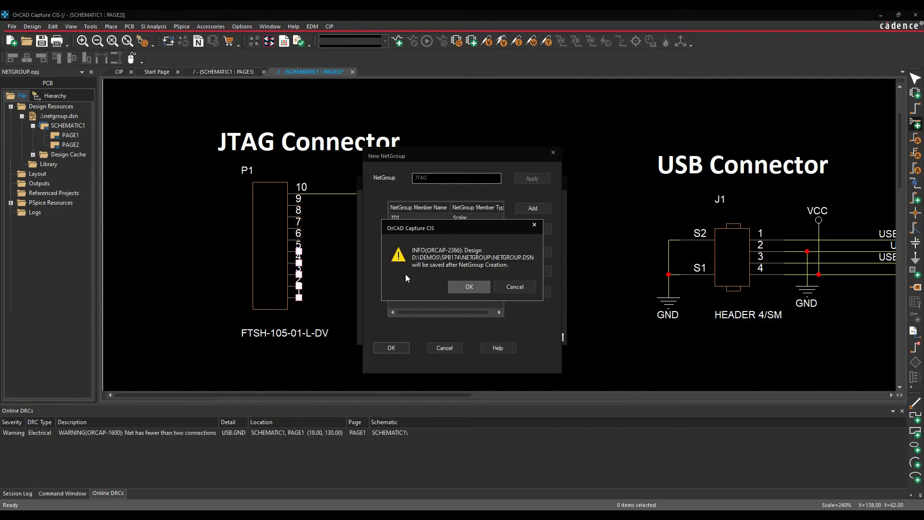
pyautogui.click(470, 287)
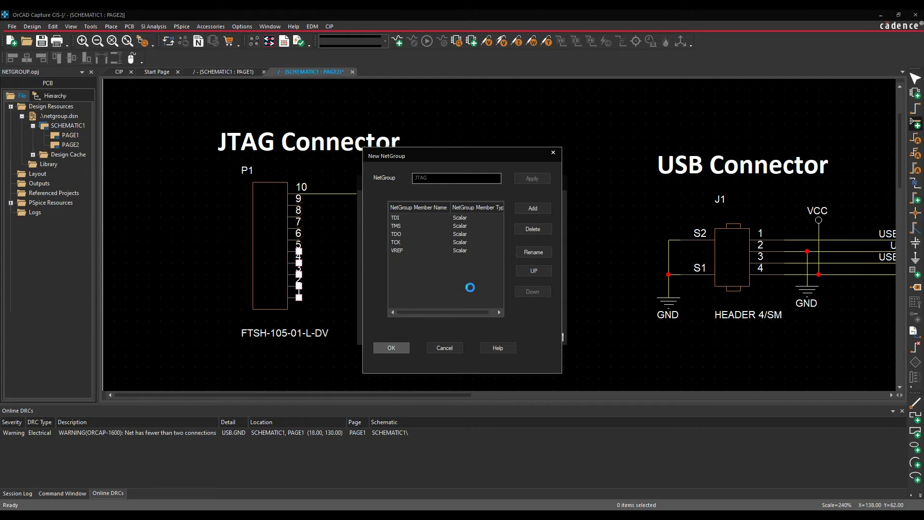
# Step: Place the JTAG[0..4] netgroup as a vertical bus between the JTAG and USB connectors
pyautogui.click(391, 235)
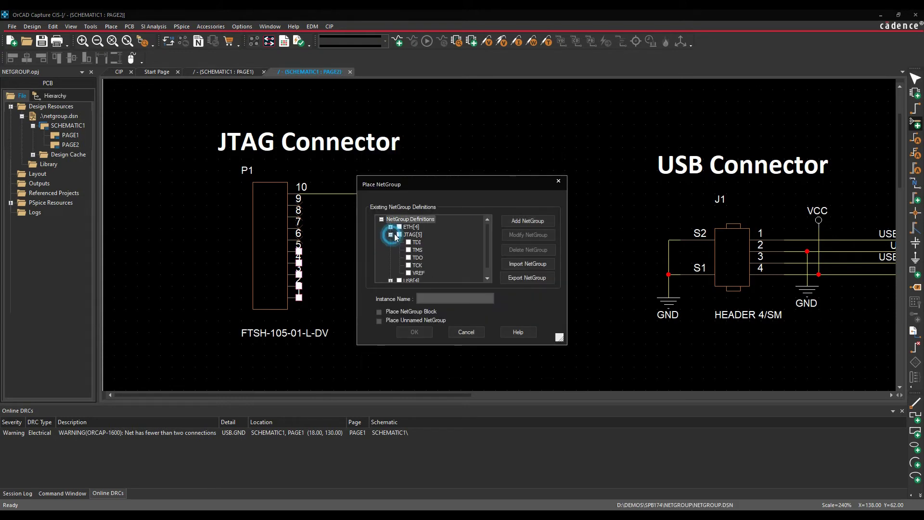
pyautogui.click(390, 234)
pyautogui.click(399, 235)
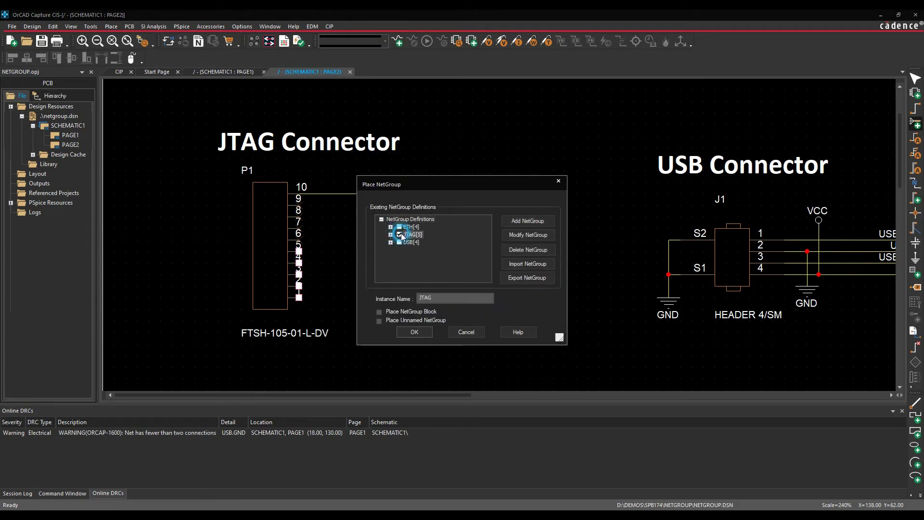
pyautogui.click(414, 332)
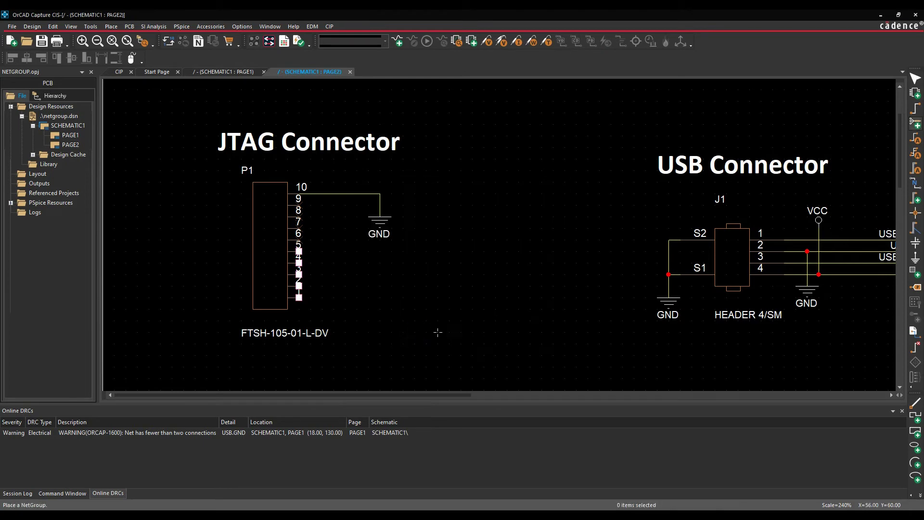
pyautogui.click(471, 360)
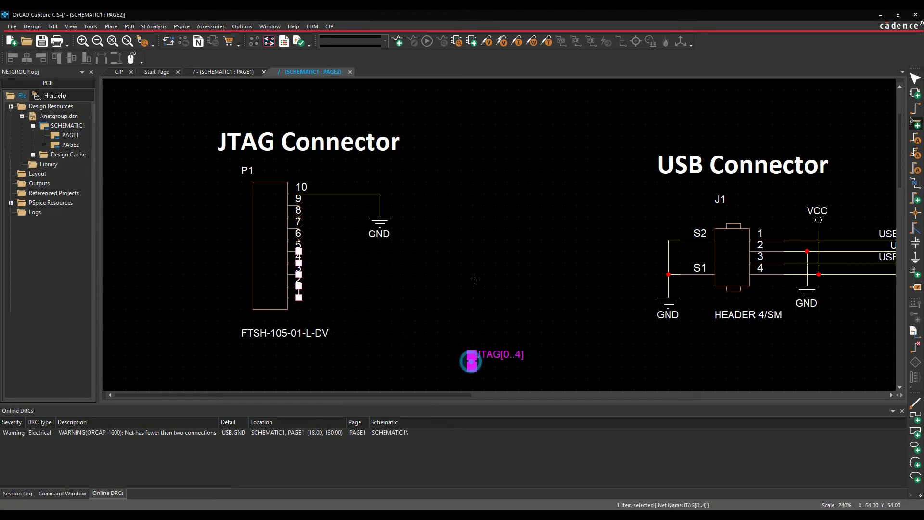
pyautogui.click(472, 101)
pyautogui.press('Escape')
pyautogui.click(532, 148)
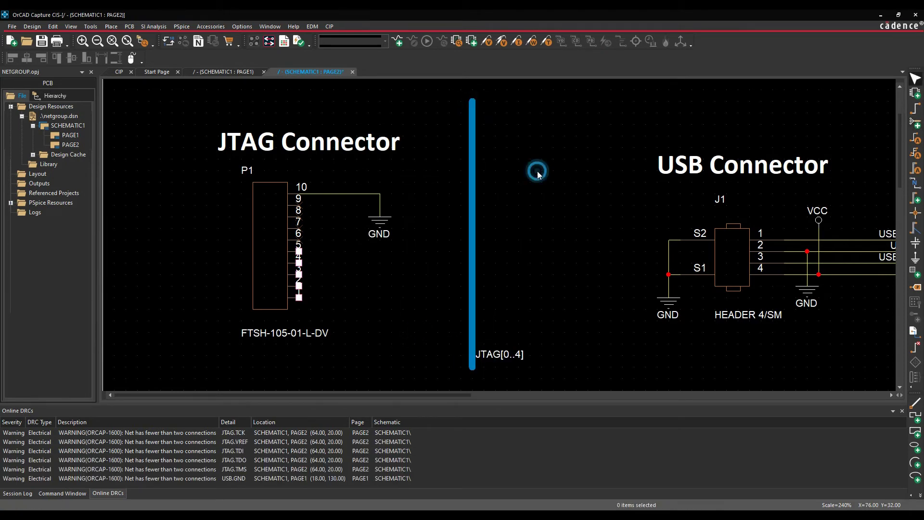
pyautogui.moveTo(305, 307); pyautogui.dragTo(326, 248)
# Step: Connect the selected P1 pins 1–5 to the JTAG[0..4] bus as VREF, TCK, TDO, TMS, TDI
pyautogui.rightClick(301, 251)
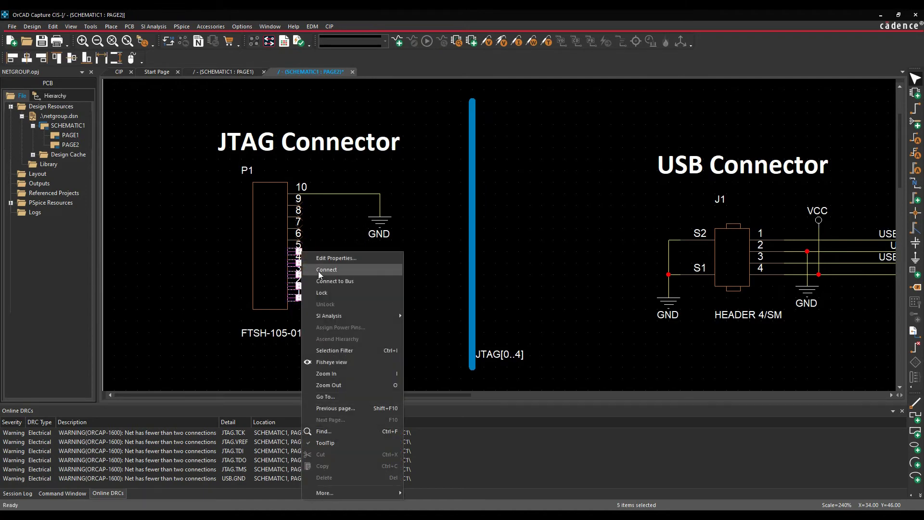
pyautogui.click(320, 278)
pyautogui.click(470, 256)
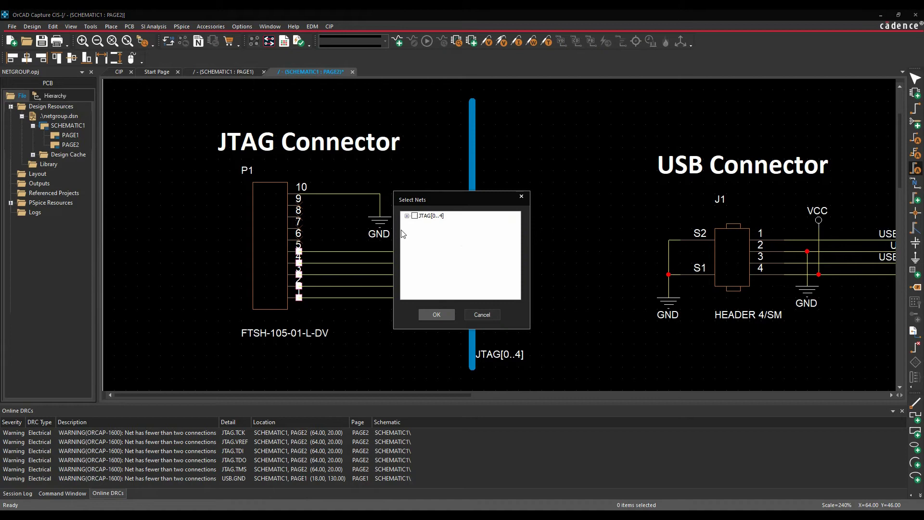
pyautogui.click(414, 216)
pyautogui.click(430, 315)
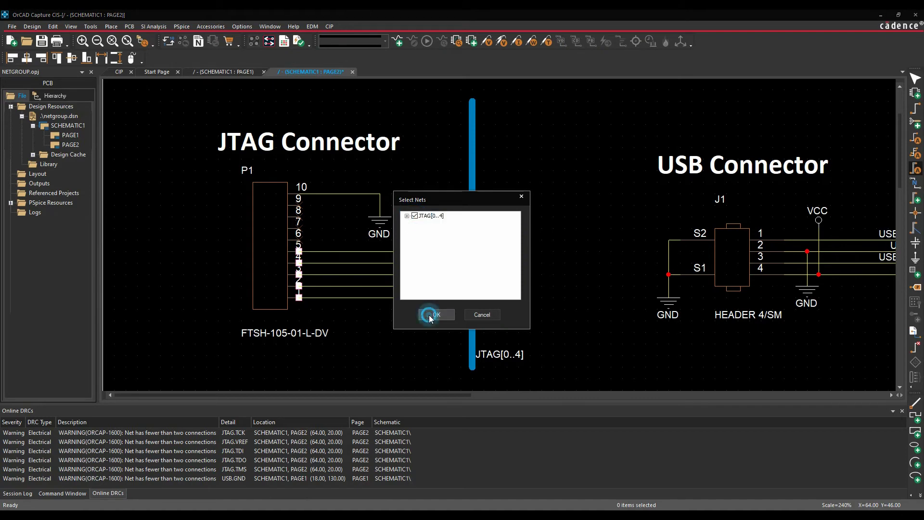
pyautogui.click(568, 288)
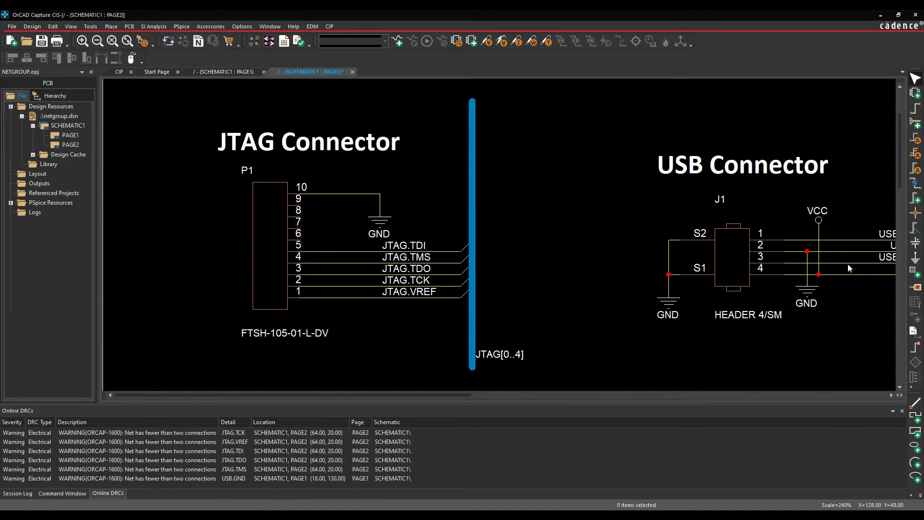
# Step: Cap the JTAG bus top with an OFFPAGELEFT-L JTAG[0..4] netgroup off-page connector named JTAG
pyautogui.click(913, 332)
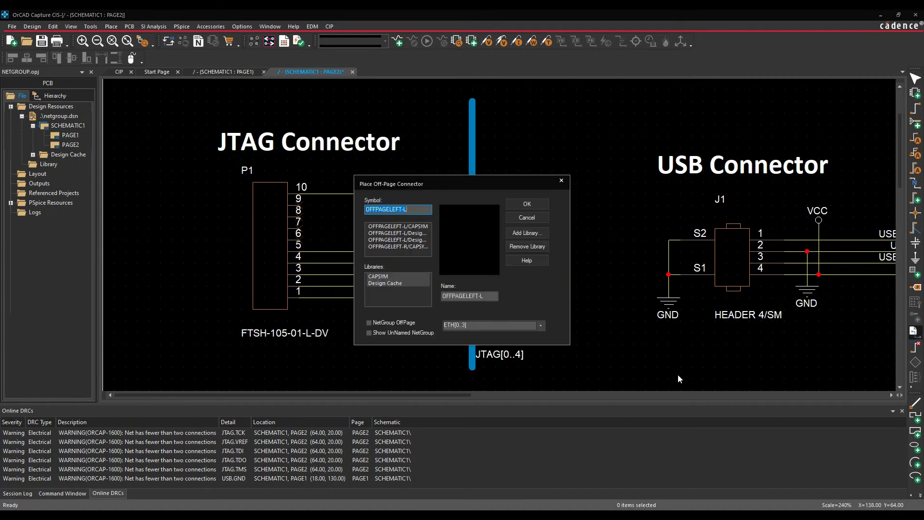
pyautogui.click(396, 277)
pyautogui.click(369, 322)
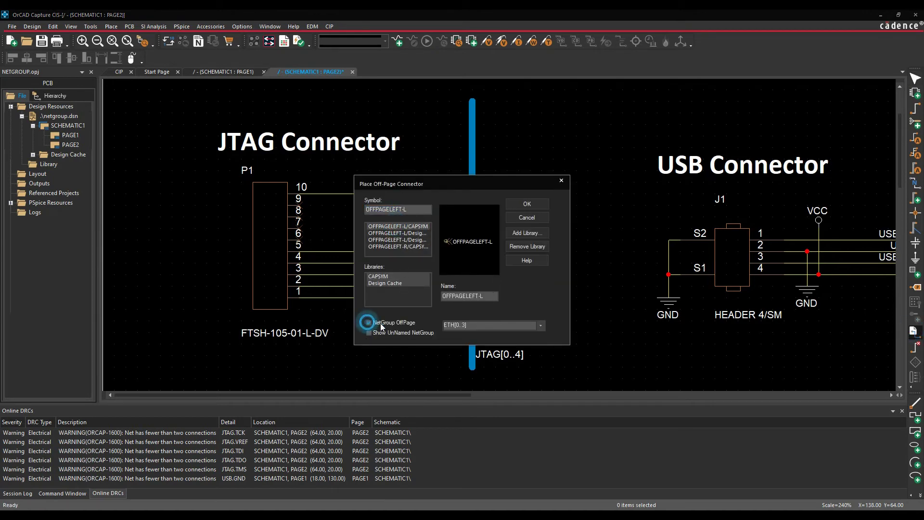
pyautogui.click(540, 326)
pyautogui.click(478, 342)
pyautogui.doubleClick(490, 295)
pyautogui.write('JTAG')
pyautogui.click(519, 202)
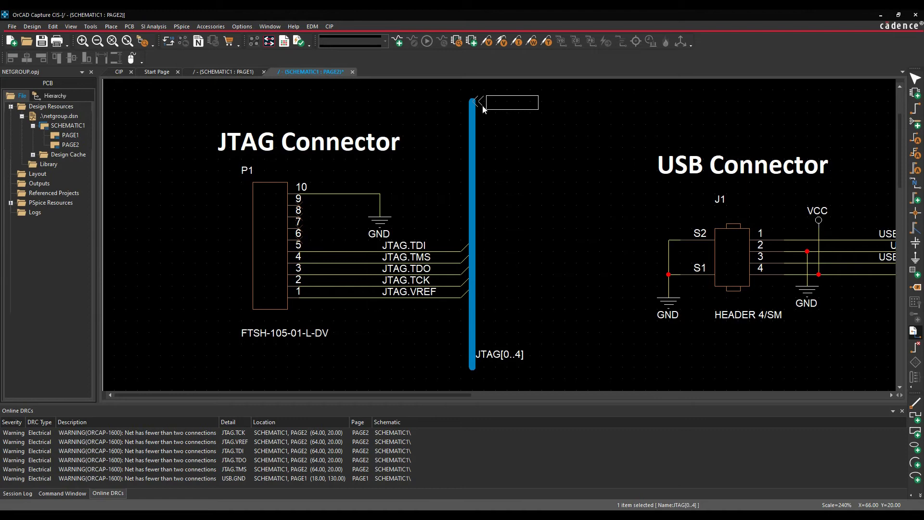
pyautogui.click(485, 90)
pyautogui.press('Escape')
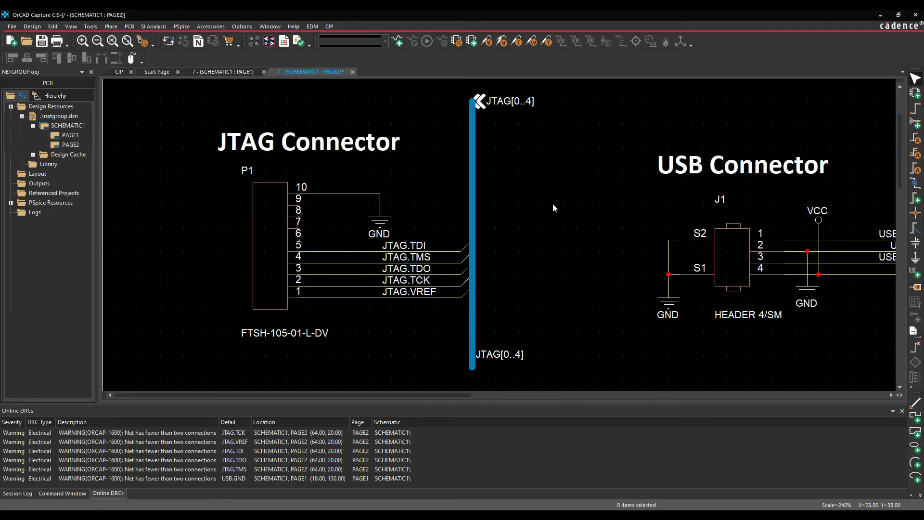
pyautogui.press('Home')
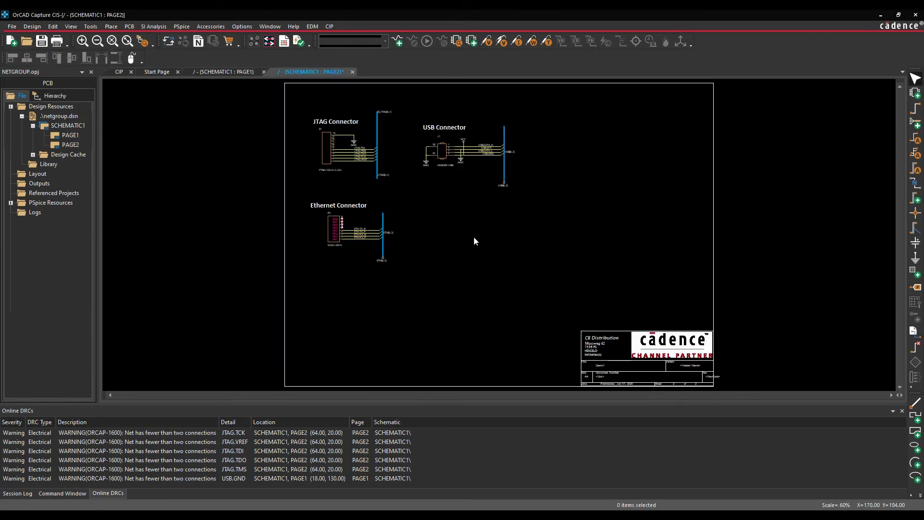
# Step: On PAGE1, place the JTAG netgroup as a vertical bus left of U1B
pyautogui.click(227, 72)
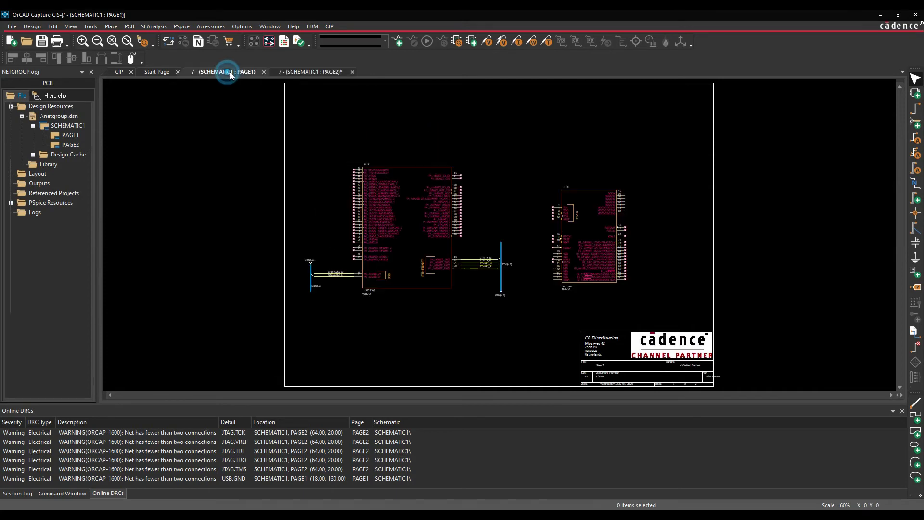
pyautogui.click(516, 326)
pyautogui.keyDown('ctrl'); pyautogui.scroll(2, 526, 195); pyautogui.keyUp('ctrl')
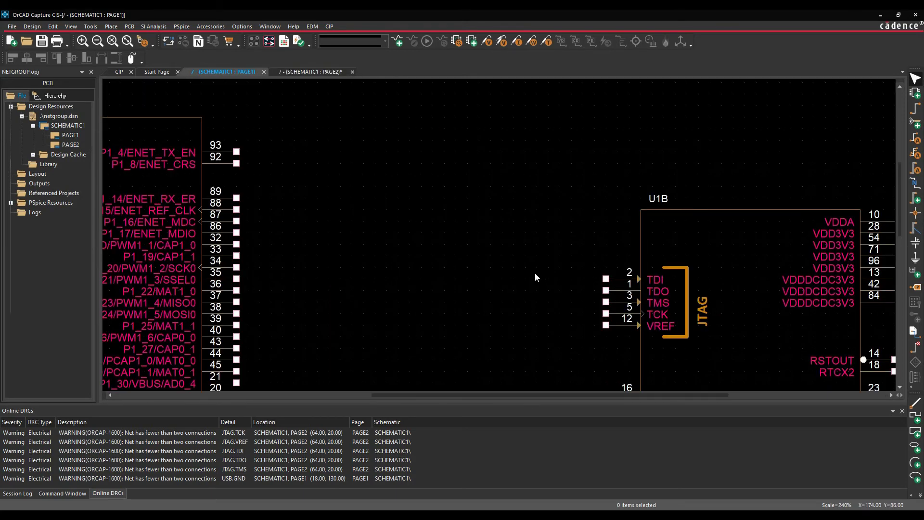
pyautogui.keyDown('ctrl'); pyautogui.scroll(-1, 535, 272); pyautogui.keyUp('ctrl')
pyautogui.click(918, 120)
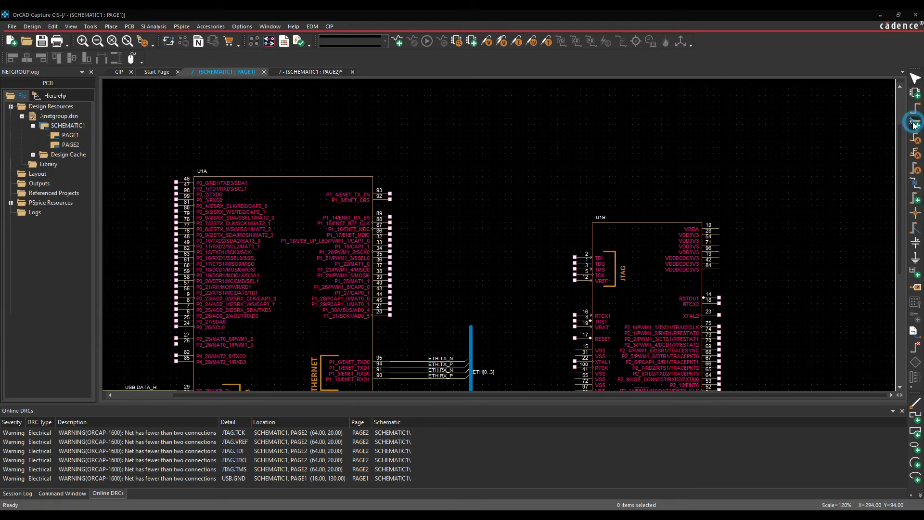
pyautogui.click(398, 235)
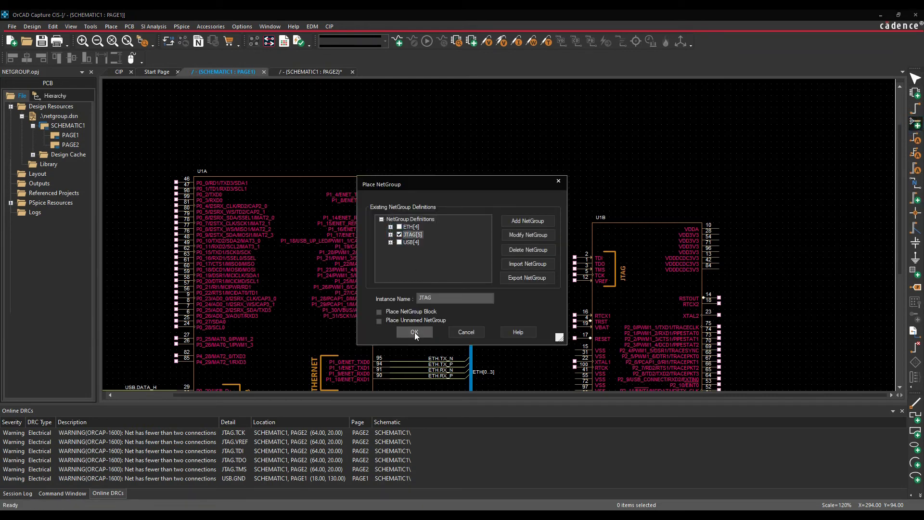
pyautogui.click(414, 332)
pyautogui.click(493, 302)
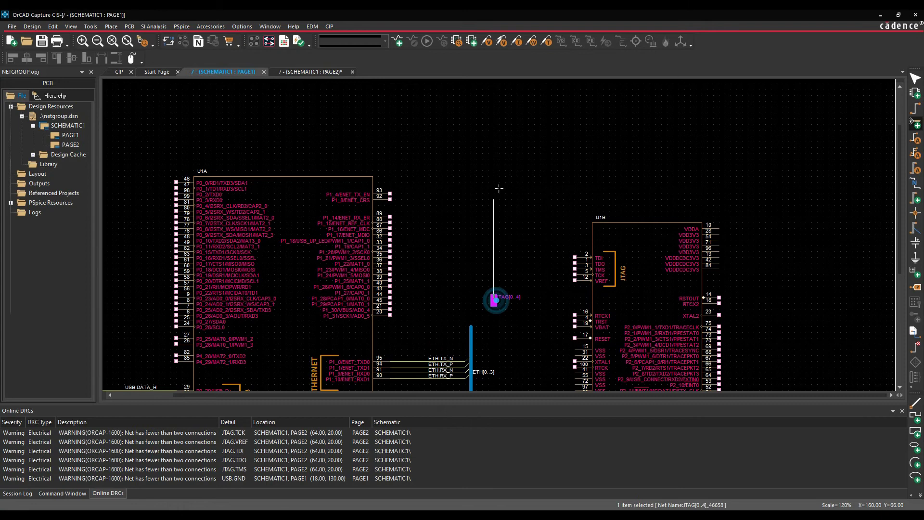
pyautogui.doubleClick(493, 147)
# Step: Wire U1B's TDI pin to the JTAG bus as net JTAG.TDI
pyautogui.press('Escape')
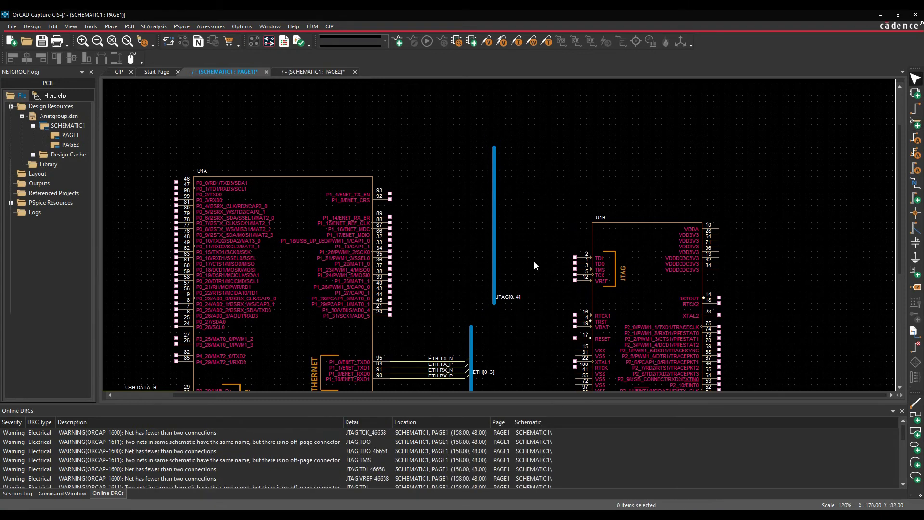
pyautogui.keyDown('ctrl'); pyautogui.scroll(2, 534, 299); pyautogui.keyUp('ctrl')
pyautogui.scroll(3, 552, 172)
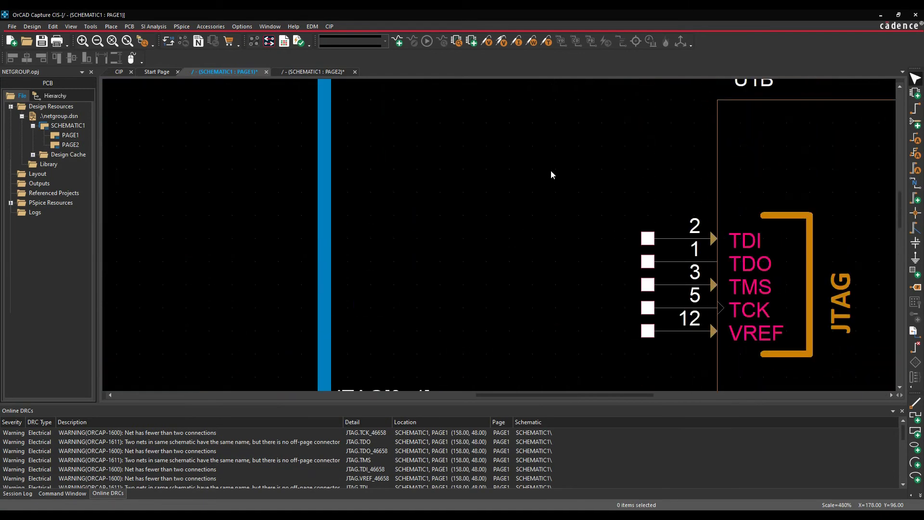
pyautogui.rightClick(648, 242)
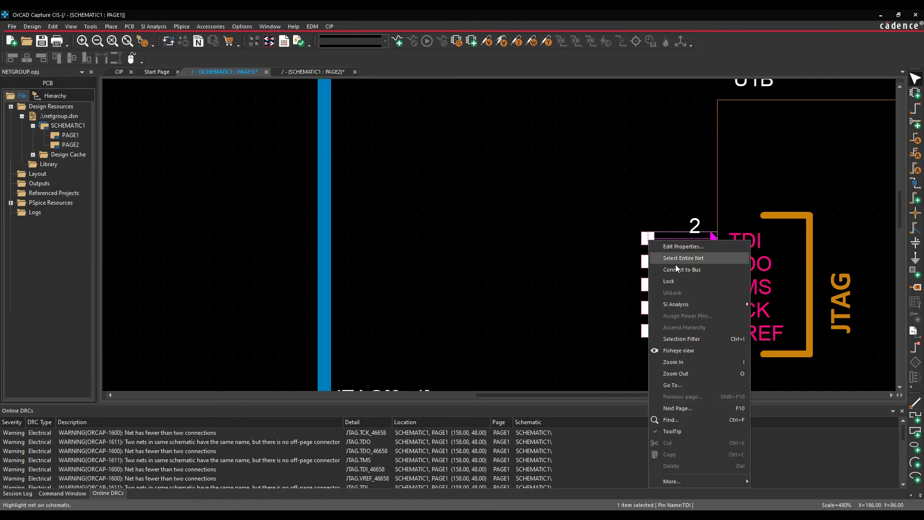
pyautogui.click(677, 270)
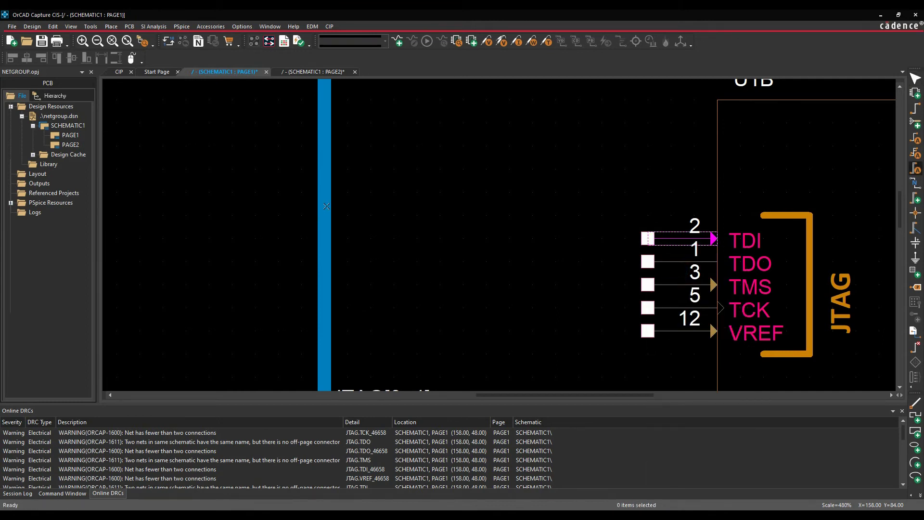
pyautogui.click(326, 206)
pyautogui.click(407, 216)
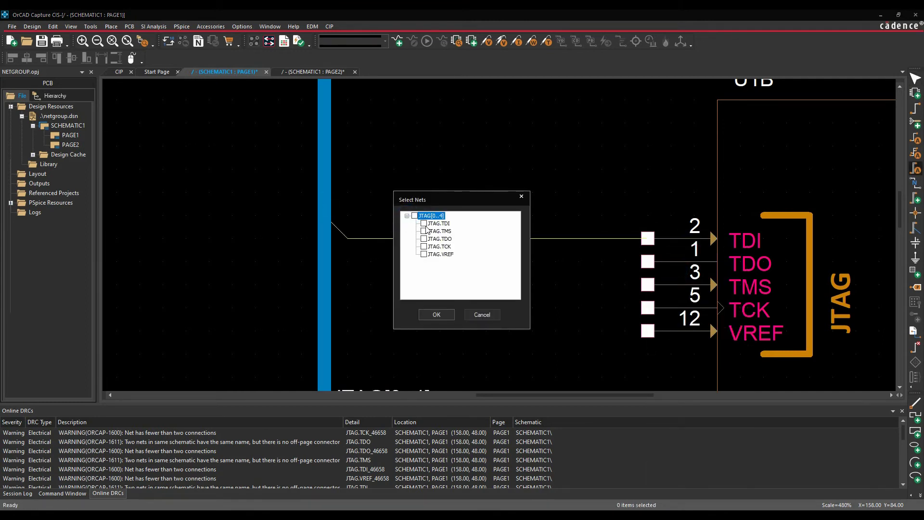
pyautogui.click(424, 224)
pyautogui.click(436, 314)
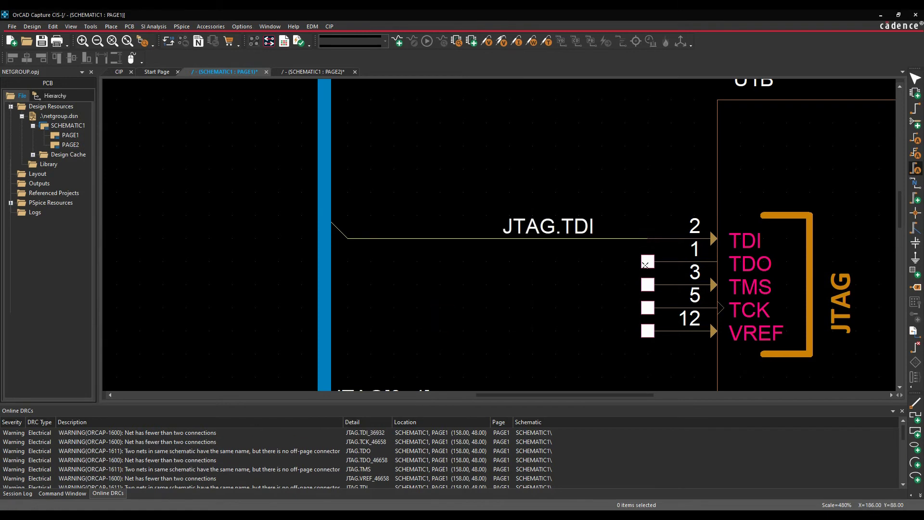
# Step: Wire the TDO and TMS pins to the bus as JTAG.TDO and JTAG.TMS
pyautogui.click(645, 265)
pyautogui.click(325, 246)
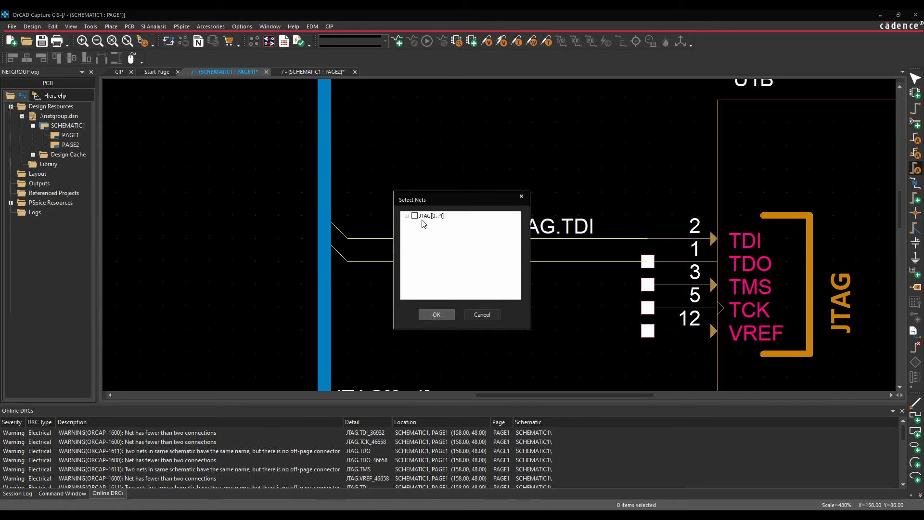
pyautogui.click(407, 216)
pyautogui.click(423, 239)
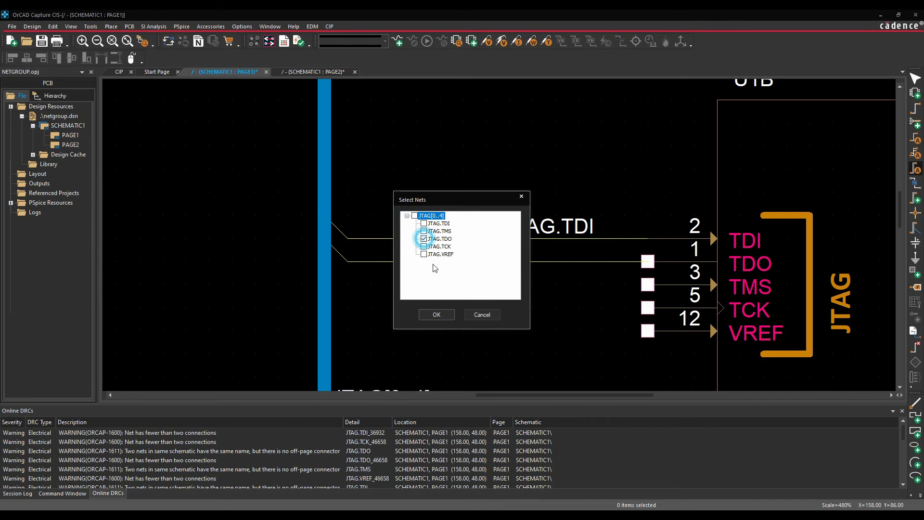
pyautogui.click(436, 315)
pyautogui.click(648, 284)
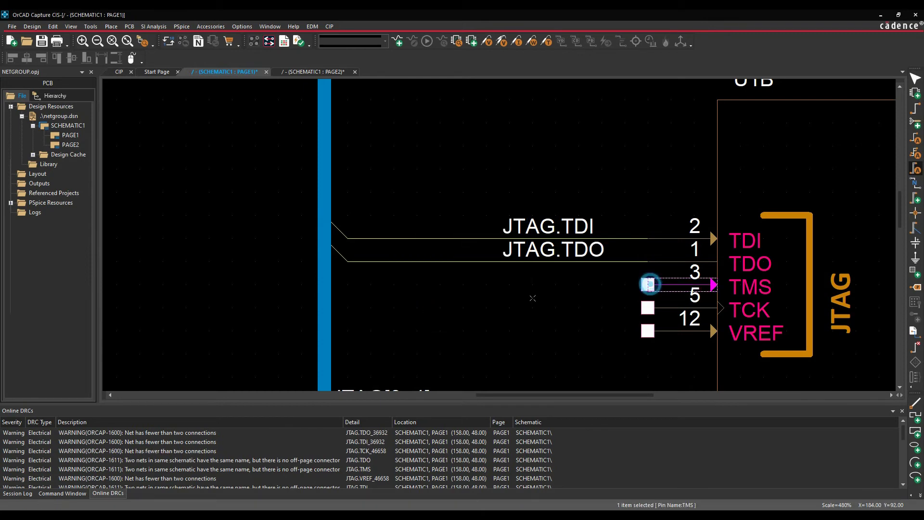
pyautogui.click(325, 269)
pyautogui.click(407, 215)
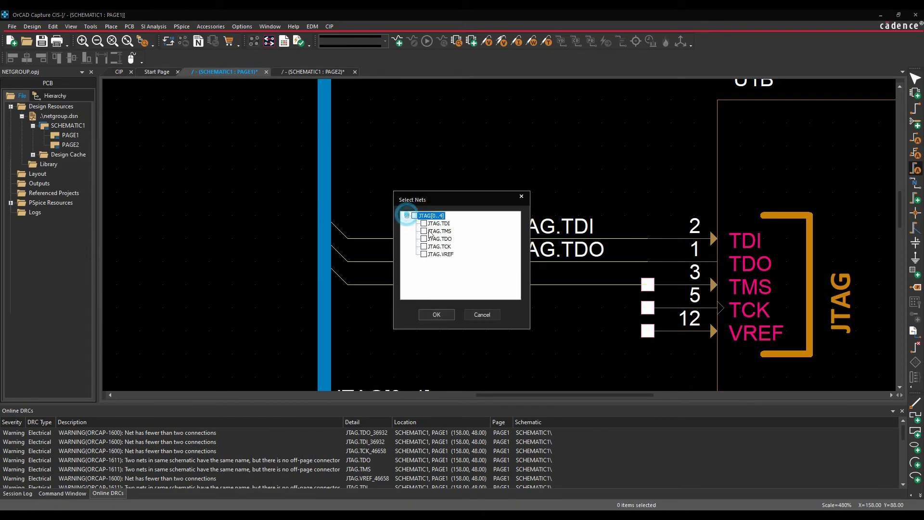
pyautogui.click(424, 231)
pyautogui.click(434, 315)
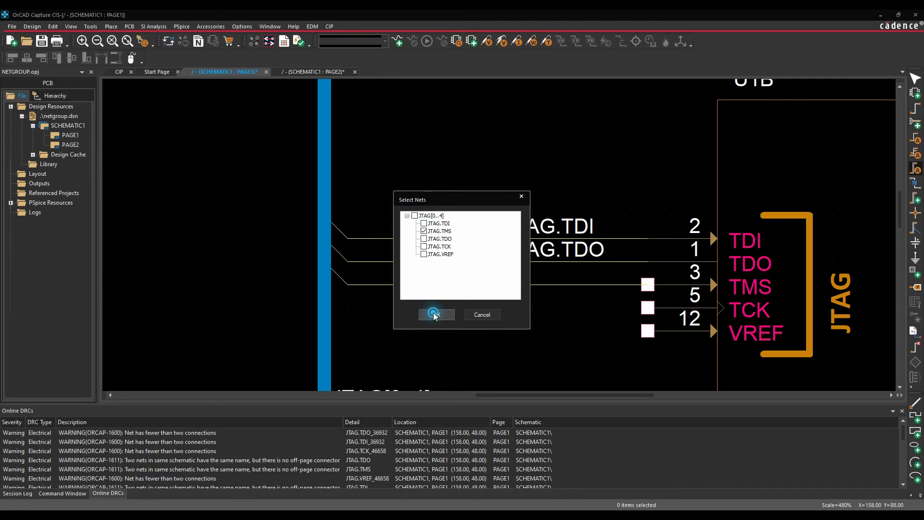
# Step: Wire the TCK and VREF pins to the bus as JTAG.TCK and JTAG.VREF
pyautogui.click(648, 308)
pyautogui.click(324, 292)
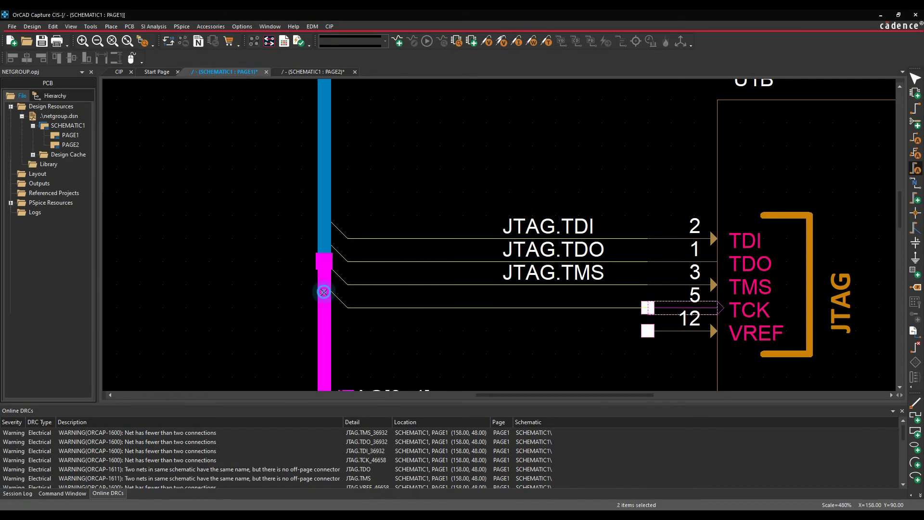
pyautogui.click(407, 216)
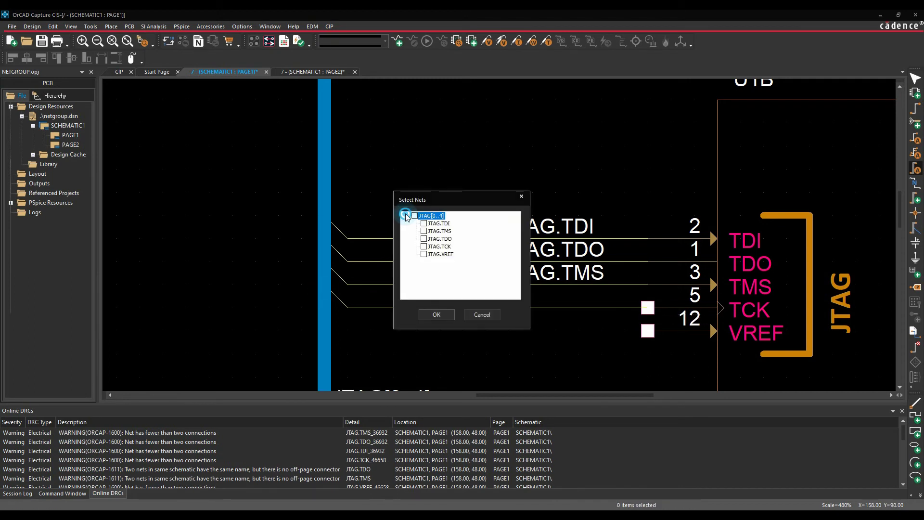
pyautogui.click(424, 246)
pyautogui.click(437, 314)
pyautogui.click(648, 331)
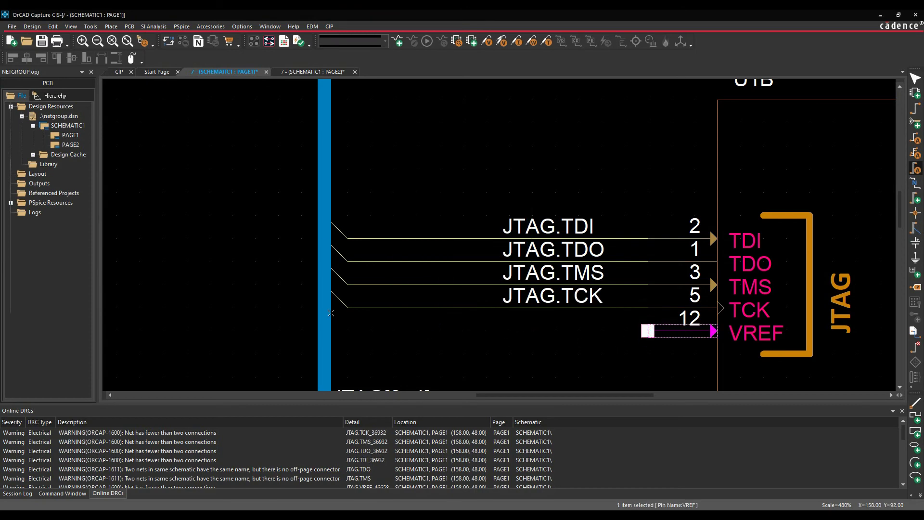
pyautogui.click(330, 313)
pyautogui.click(407, 216)
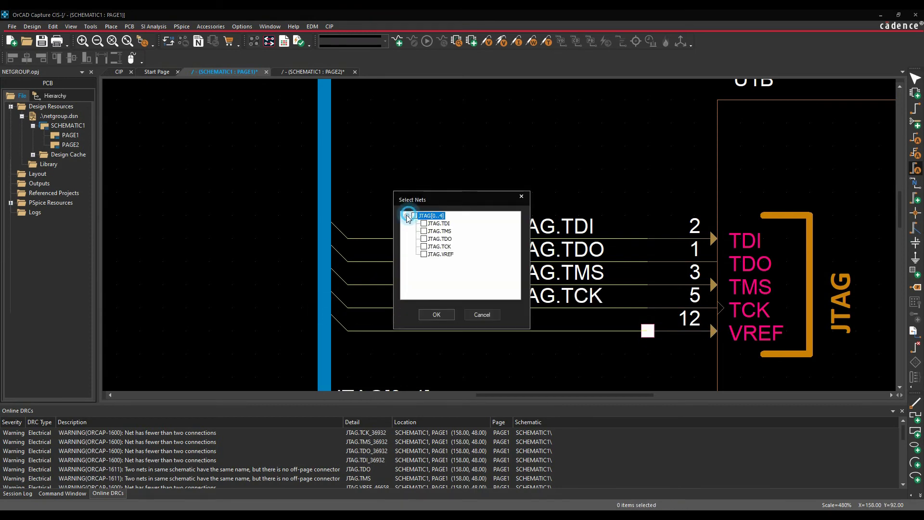
pyautogui.click(424, 254)
pyautogui.click(436, 314)
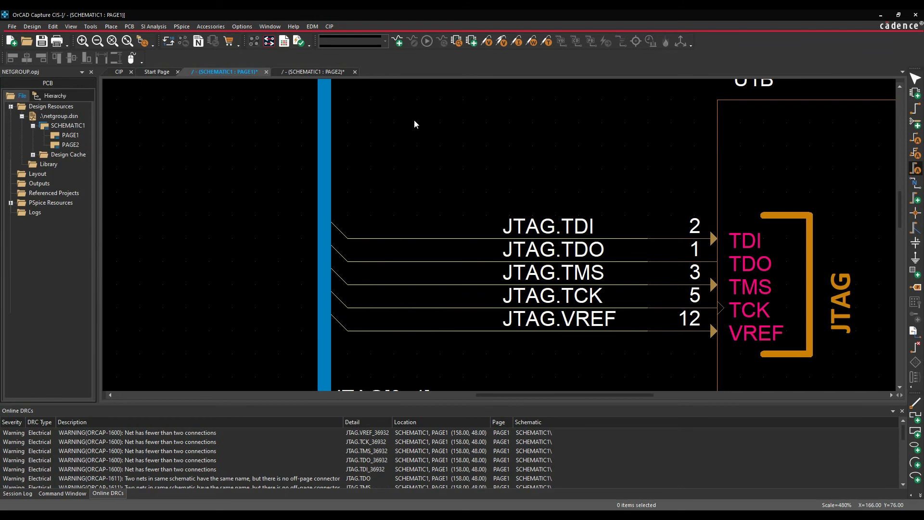
# Step: Set up an OFFPAGELEFT-L off-page connector carrying the JTAG[0..4] net group
pyautogui.press('o')
pyautogui.scroll(3, 414, 119)
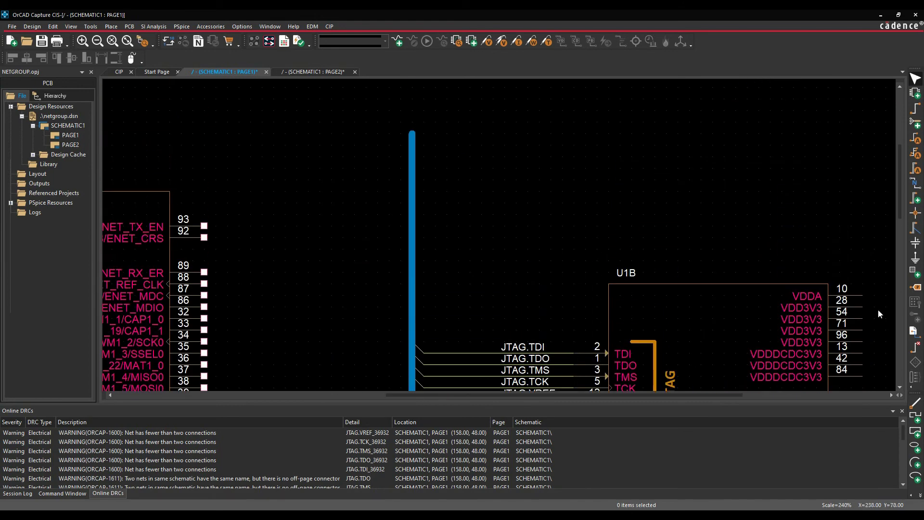
pyautogui.click(913, 331)
pyautogui.click(397, 225)
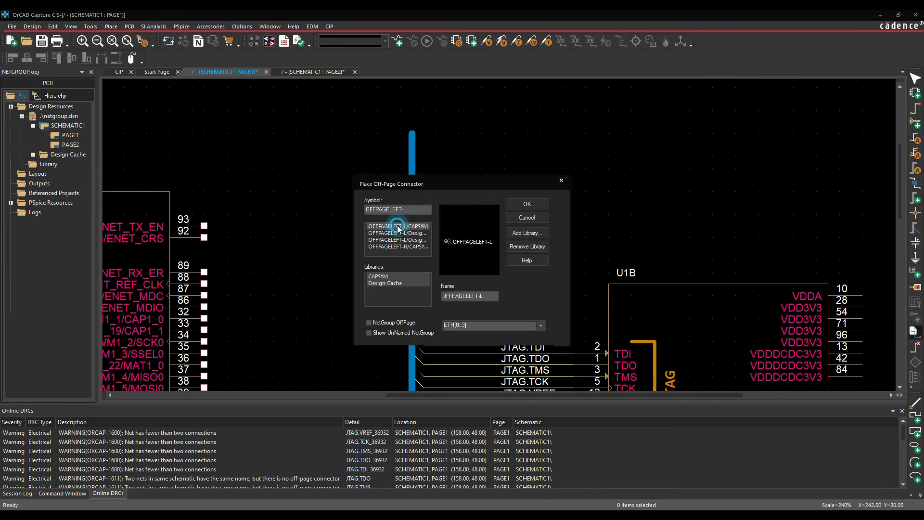
pyautogui.click(369, 323)
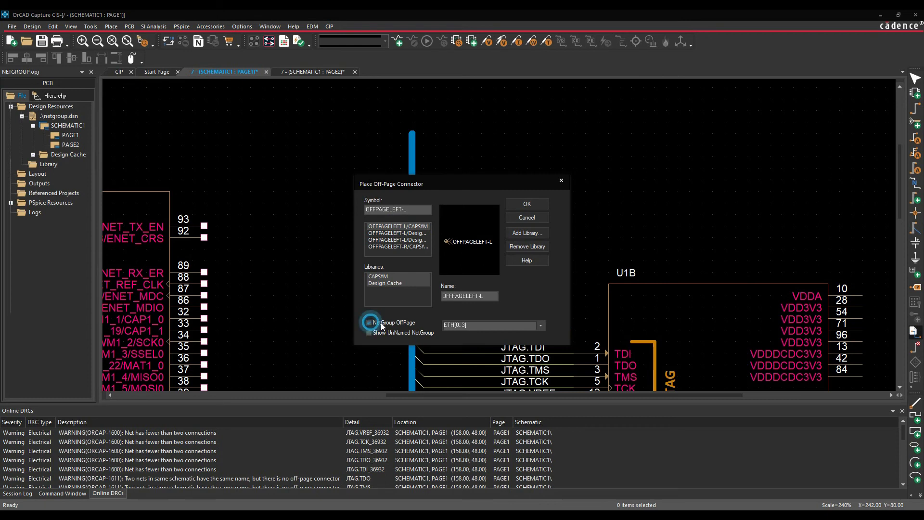
pyautogui.click(529, 325)
pyautogui.click(487, 345)
# Step: Name the connector JTAG and place it at the top end of the bus
pyautogui.doubleClick(469, 295)
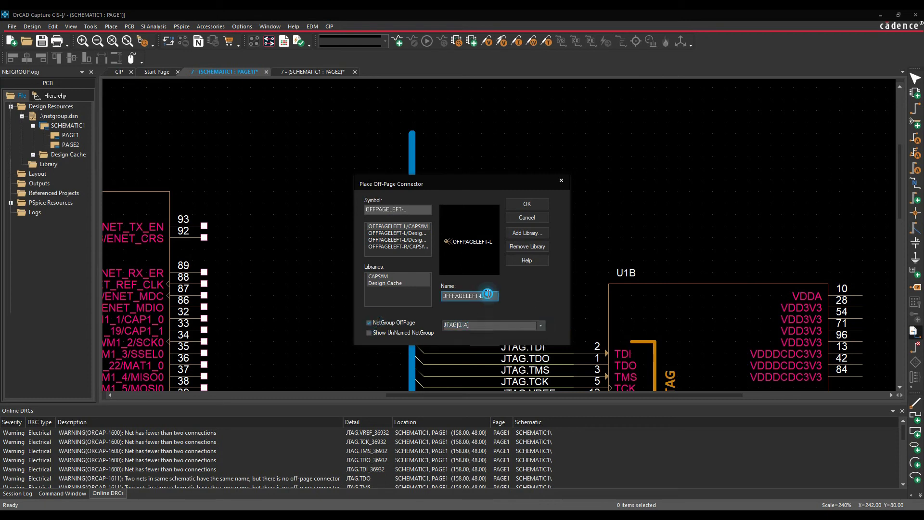
pyautogui.write('JTQAG')
pyautogui.press('BackSpace')
pyautogui.press('BackSpace')
pyautogui.press('BackSpace')
pyautogui.write('AG')
pyautogui.click(527, 203)
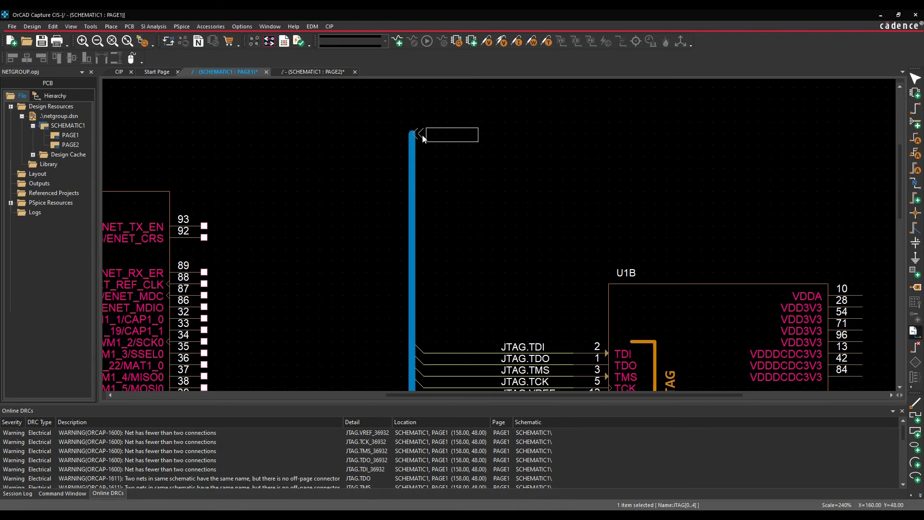
pyautogui.click(426, 139)
pyautogui.press('Escape')
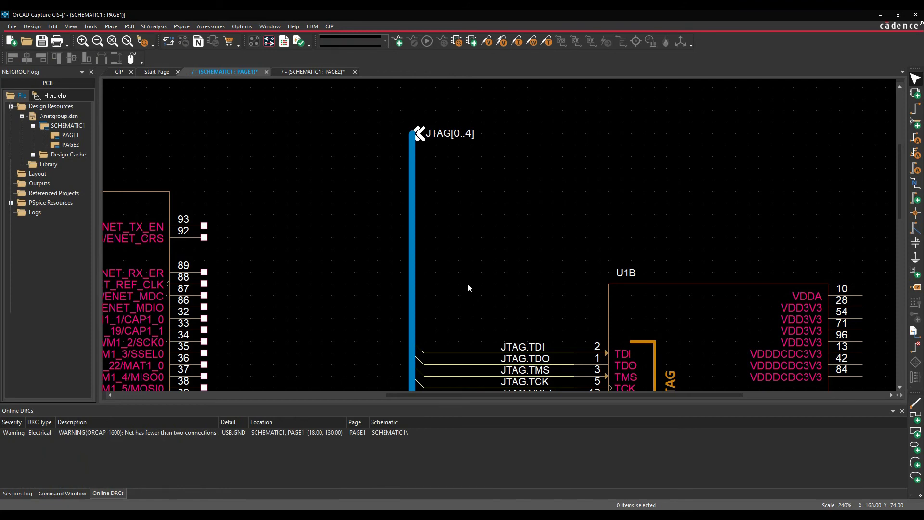
pyautogui.keyDown('ctrl'); pyautogui.scroll(-1, 468, 288); pyautogui.keyUp('ctrl')
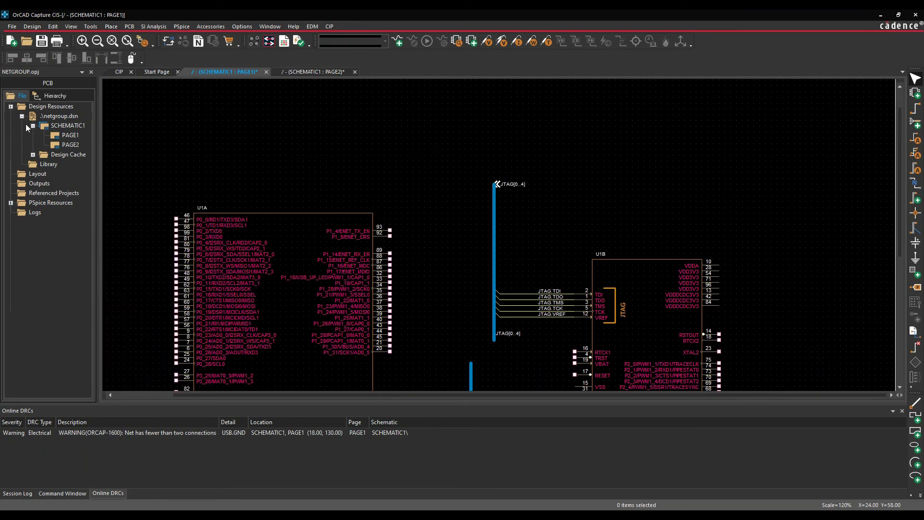
# Step: Save the design and create a new PCB layout from netgroup-start.brd via Design Sync
pyautogui.click(50, 116)
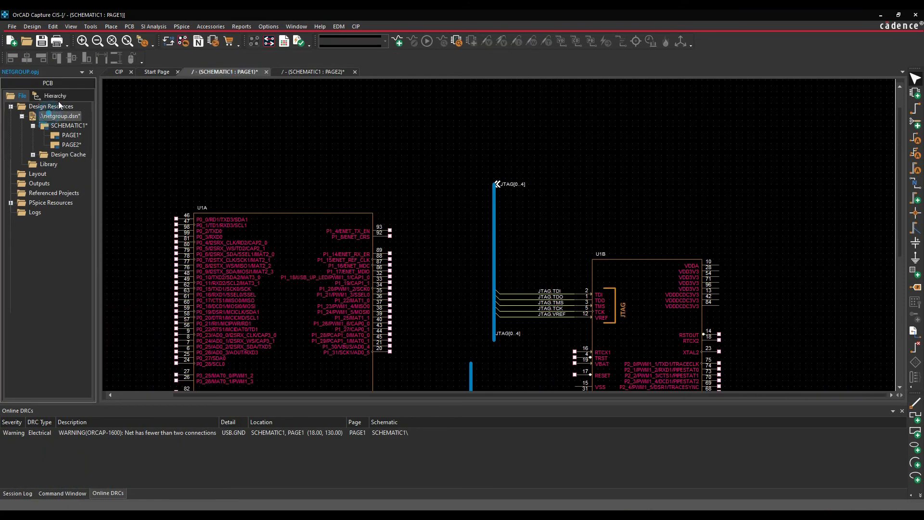
pyautogui.click(47, 42)
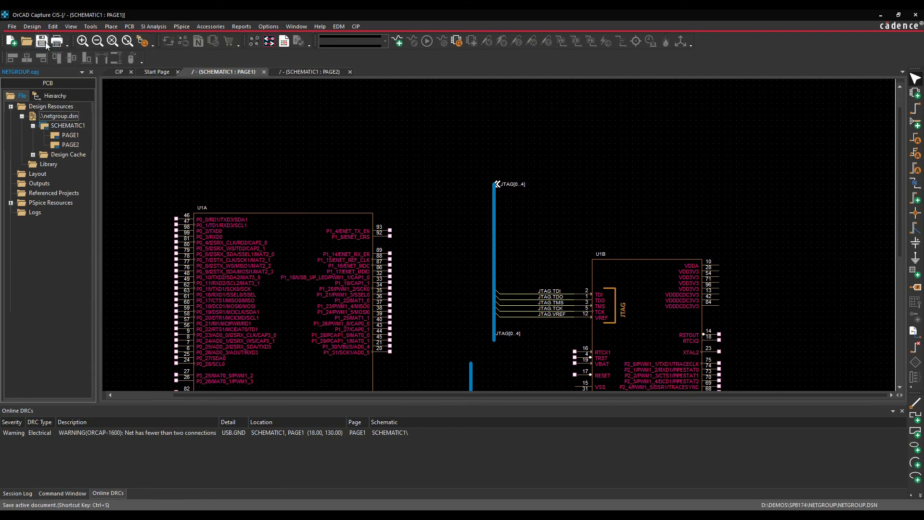
pyautogui.click(269, 42)
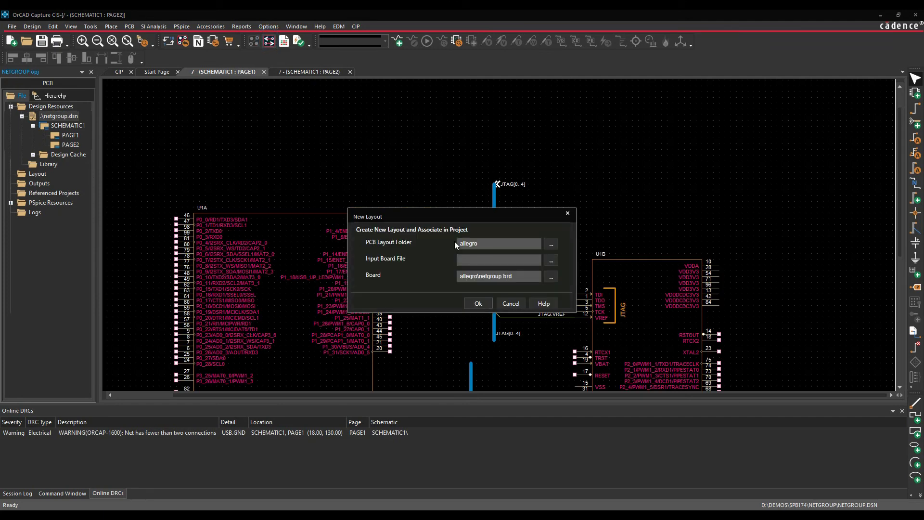
pyautogui.click(551, 266)
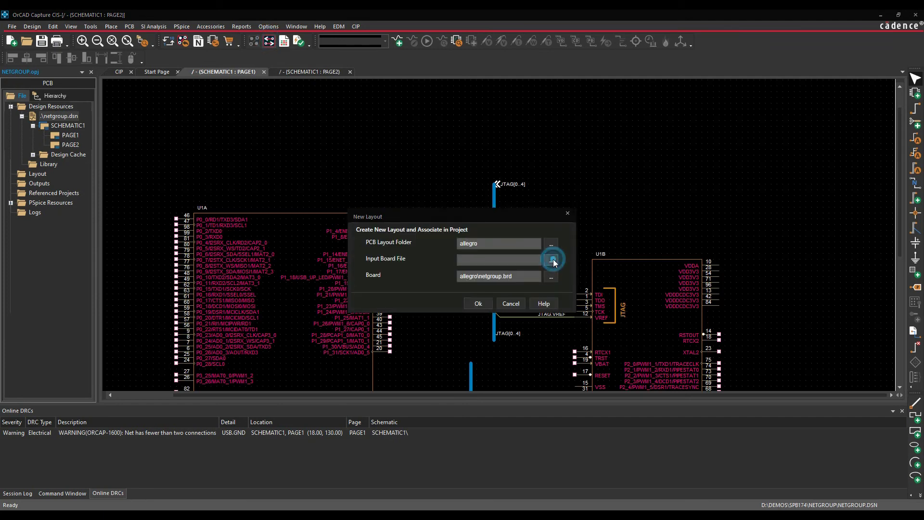
pyautogui.click(403, 208)
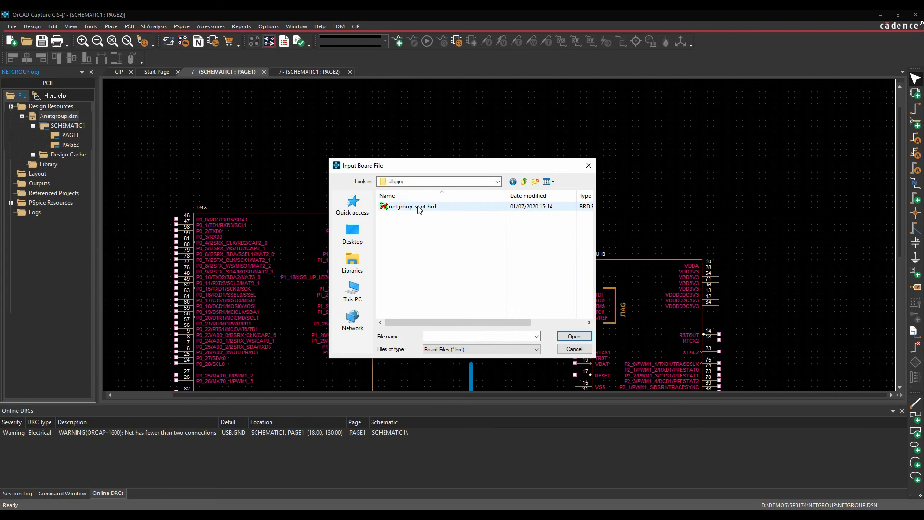
pyautogui.doubleClick(404, 207)
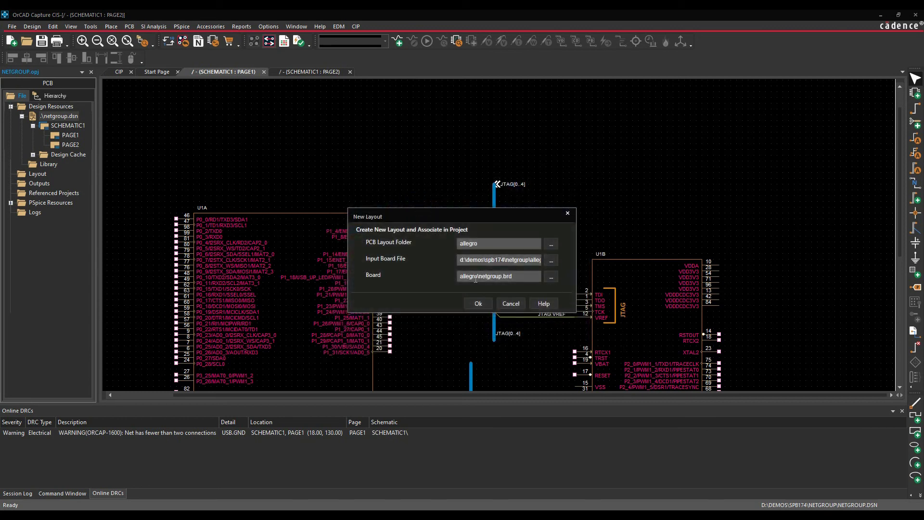
pyautogui.click(478, 303)
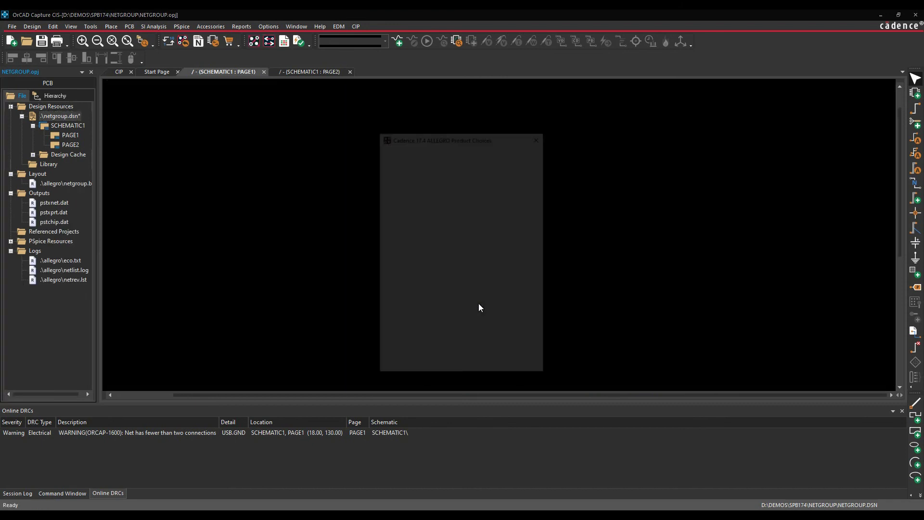
# Step: Open the board in OrCAD PCB Designer Professional and start Setup > Constraints
pyautogui.doubleClick(458, 195)
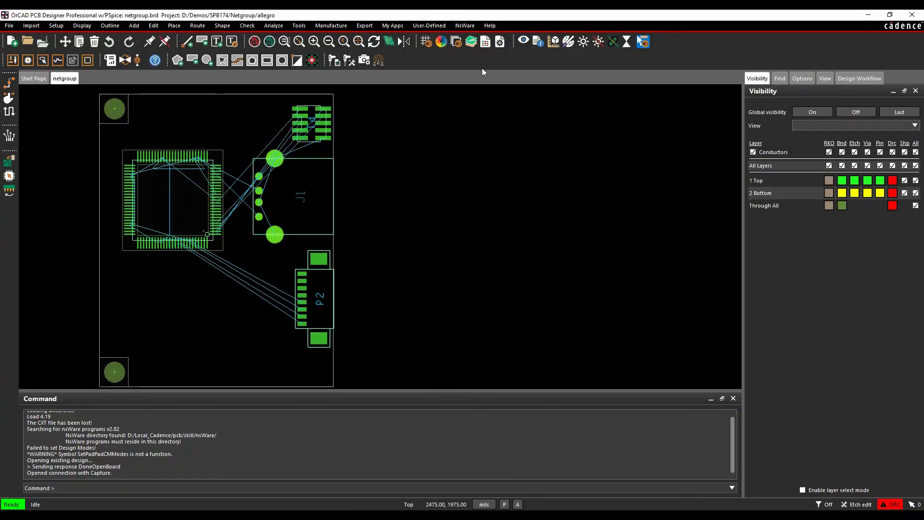
pyautogui.click(56, 26)
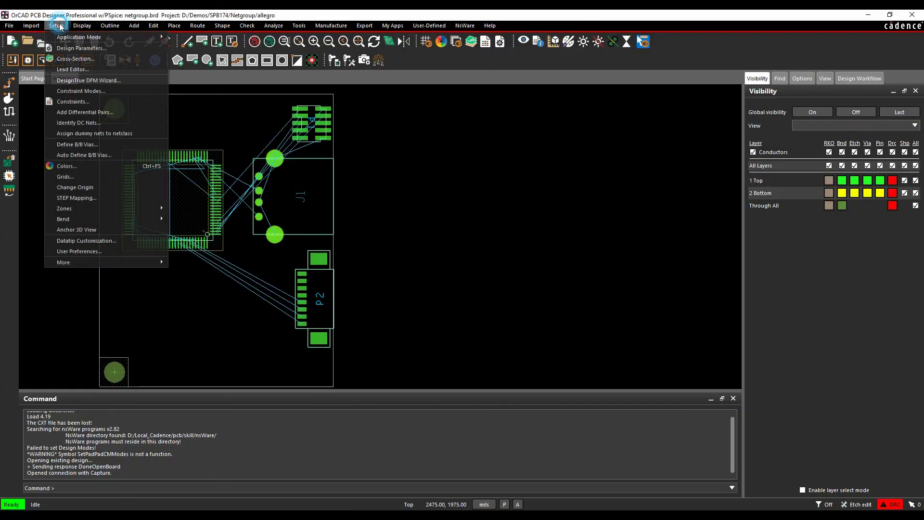
pyautogui.click(63, 107)
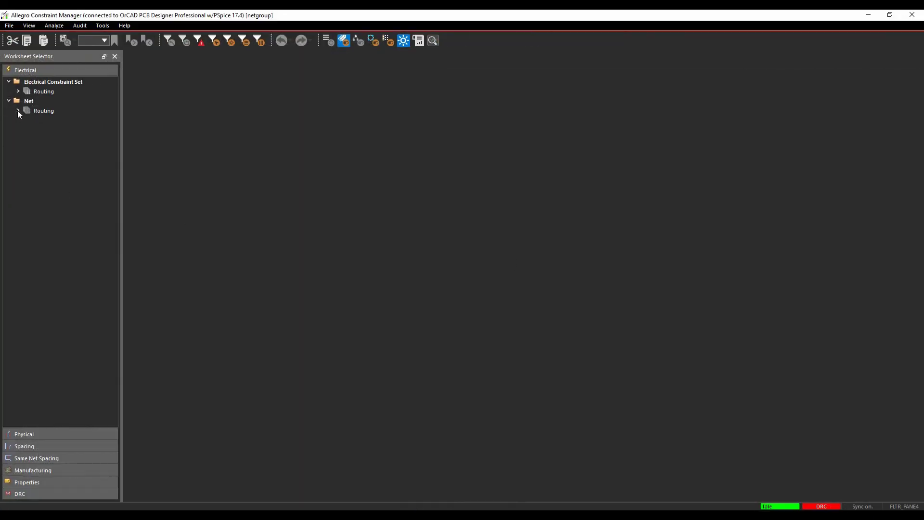
# Step: Show Net > Routing > Total Etch Length with ETH[0..3], JTAG[0..4] and USB[0..3] expanded
pyautogui.click(18, 110)
pyautogui.click(49, 149)
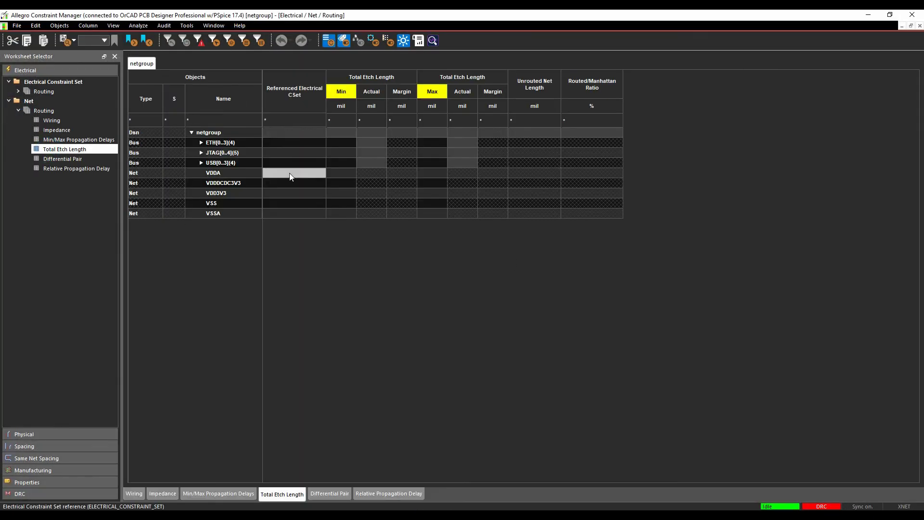
pyautogui.click(201, 143)
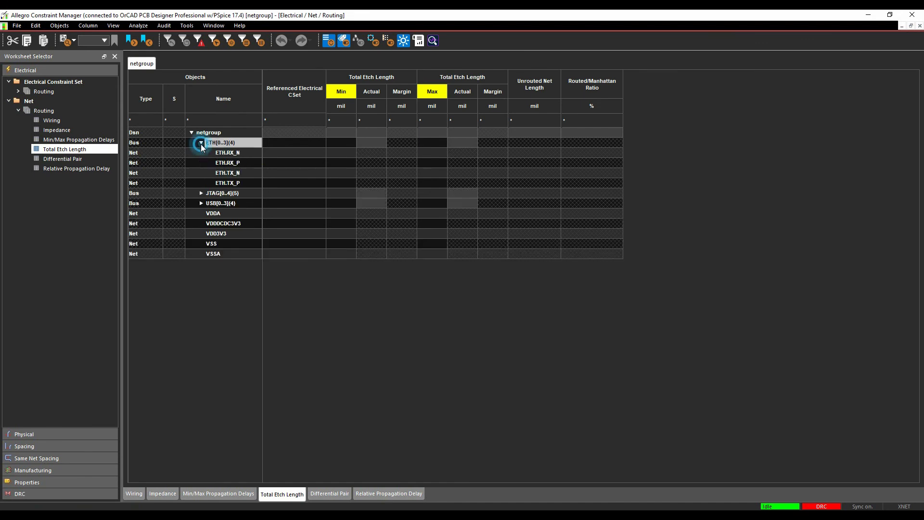
pyautogui.click(201, 193)
pyautogui.click(201, 254)
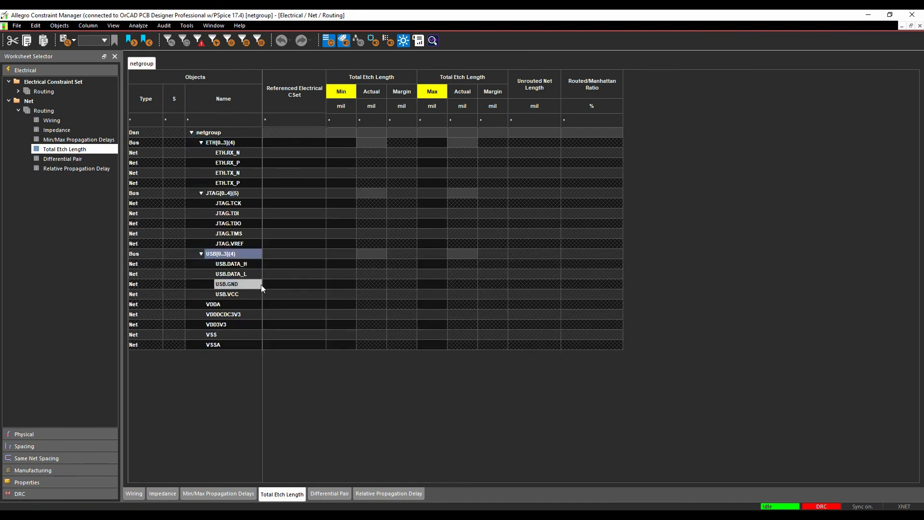
pyautogui.click(202, 258)
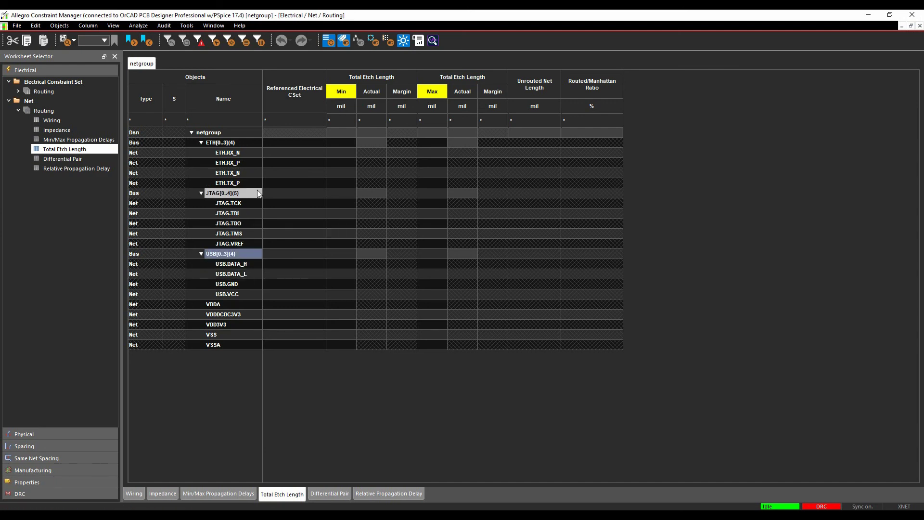